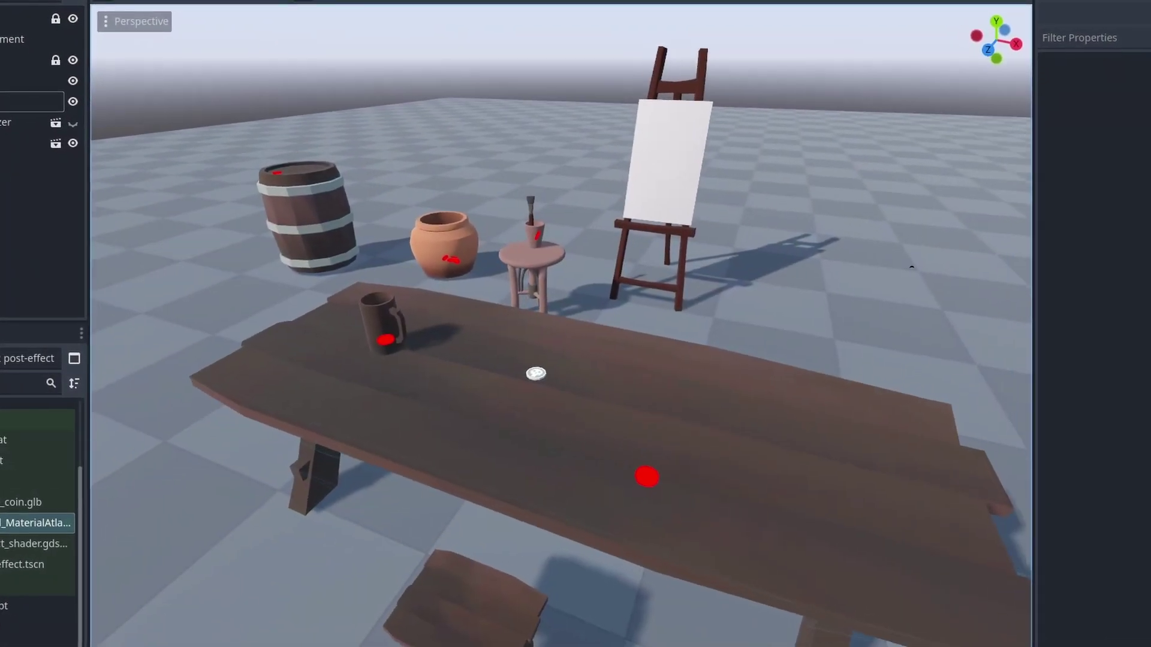
- Orbit toward the table and hide the x-ray node's red markings in the Scene tree
right_click_drag(524, 298, 527, 293)
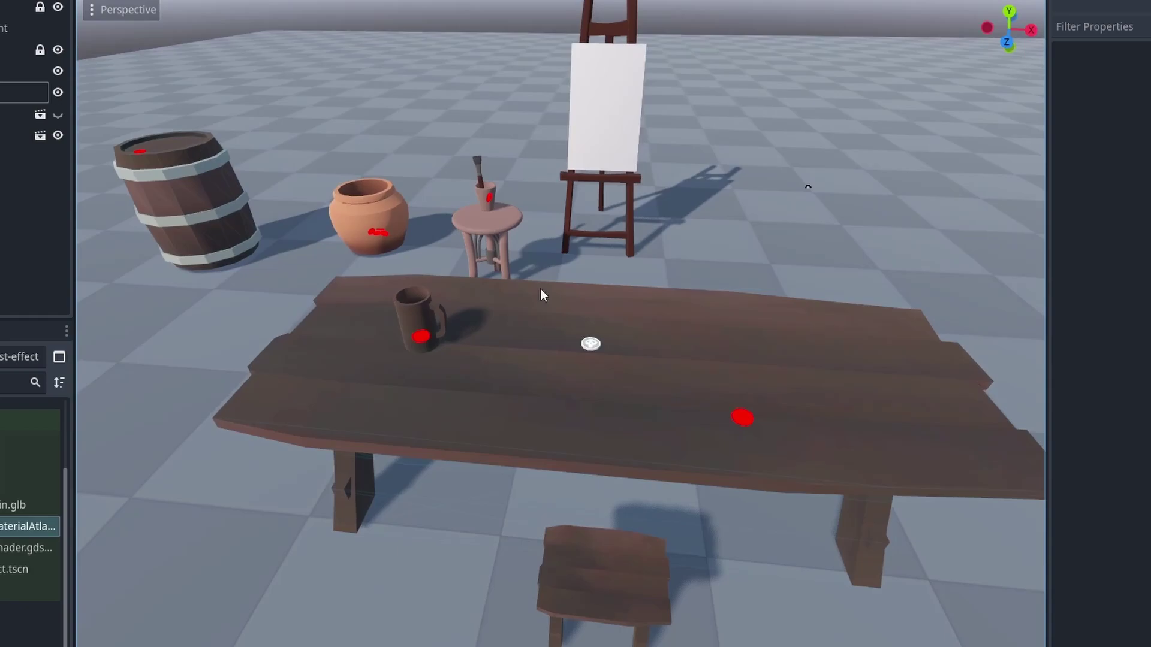
left_click(61, 93)
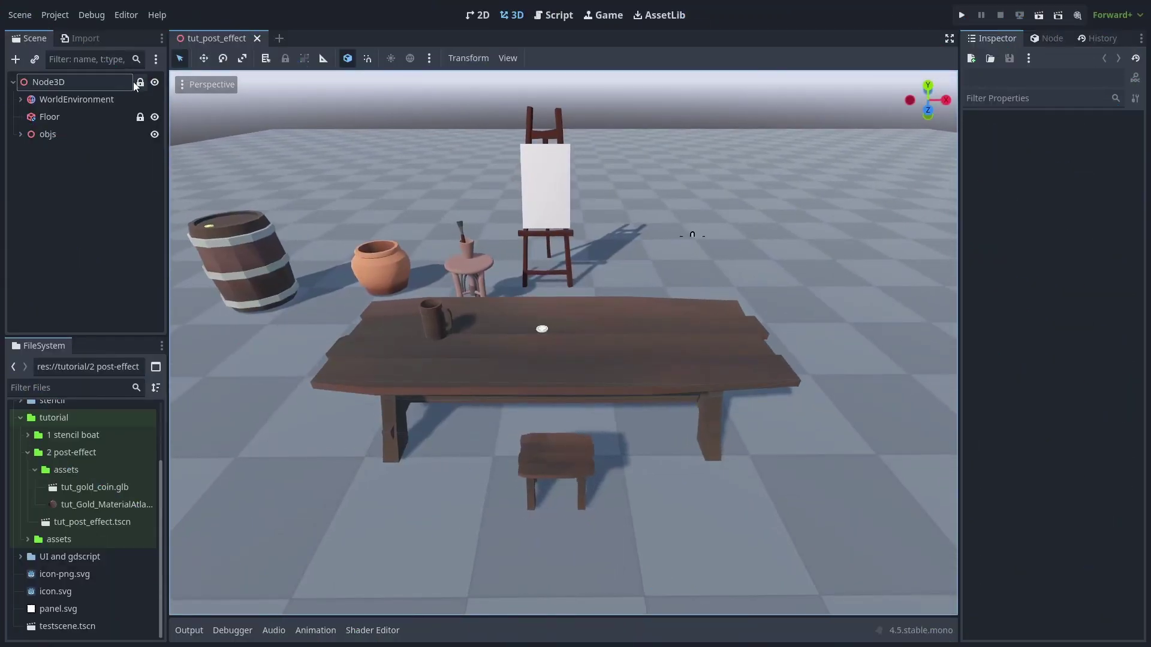
- Add a MeshInstance3D child under the root Node3D
left_click(120, 81)
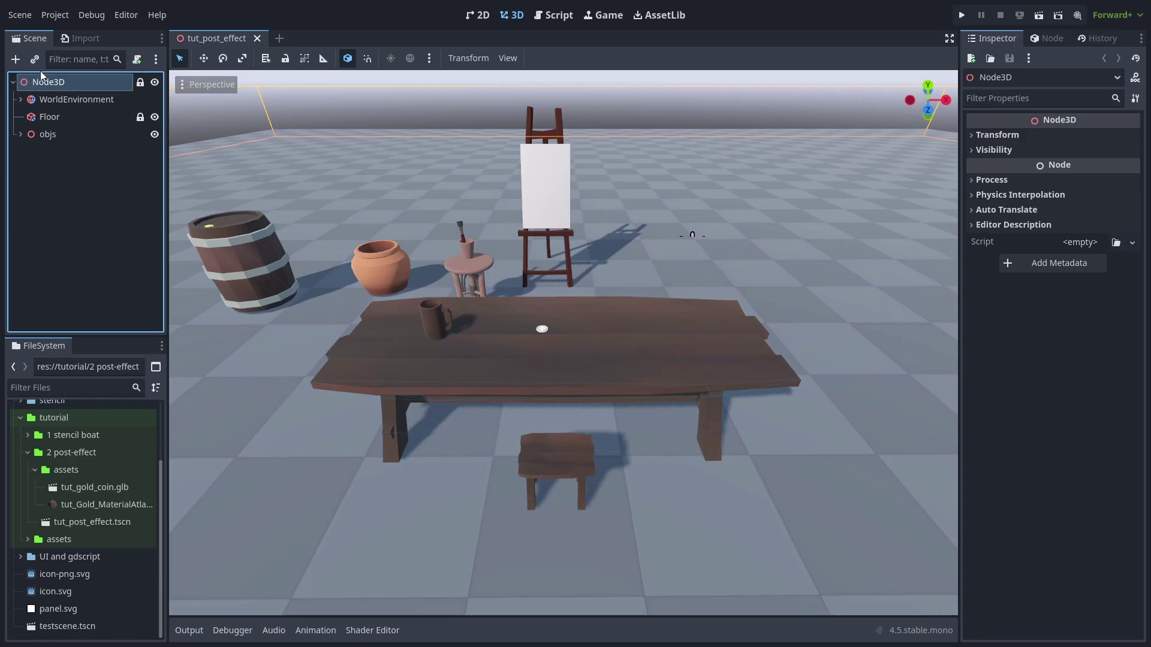
left_click(16, 59)
type("mesh")
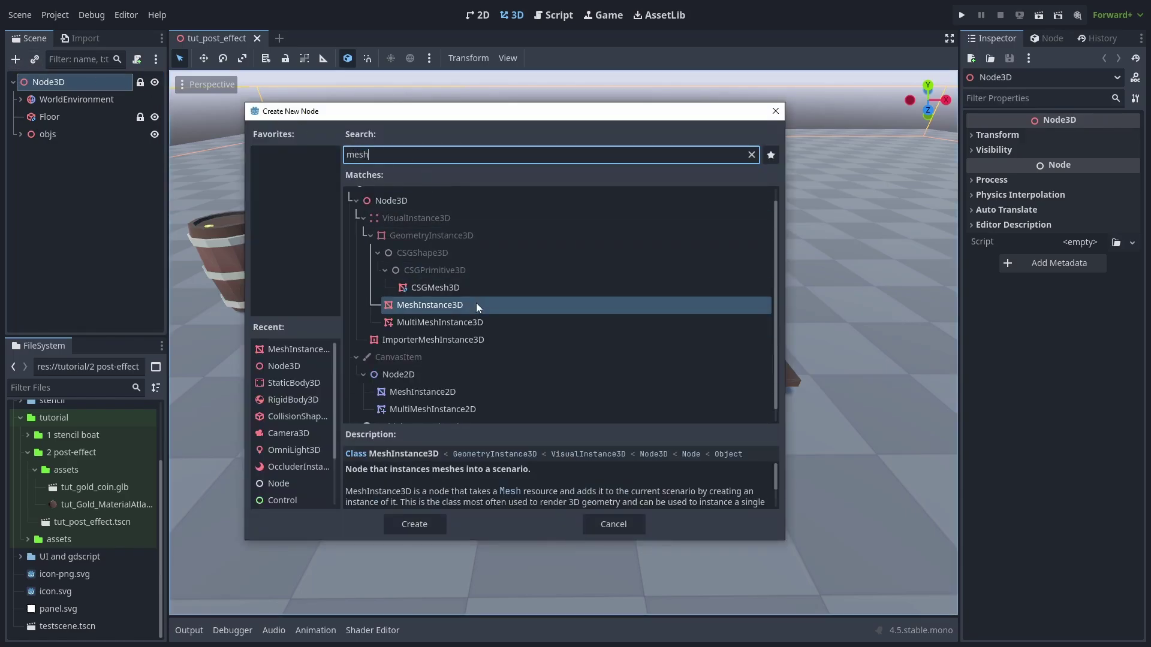
double_click(476, 303)
- Give the MeshInstance3D a new PlaneMesh with Face Z orientation
left_click(1067, 133)
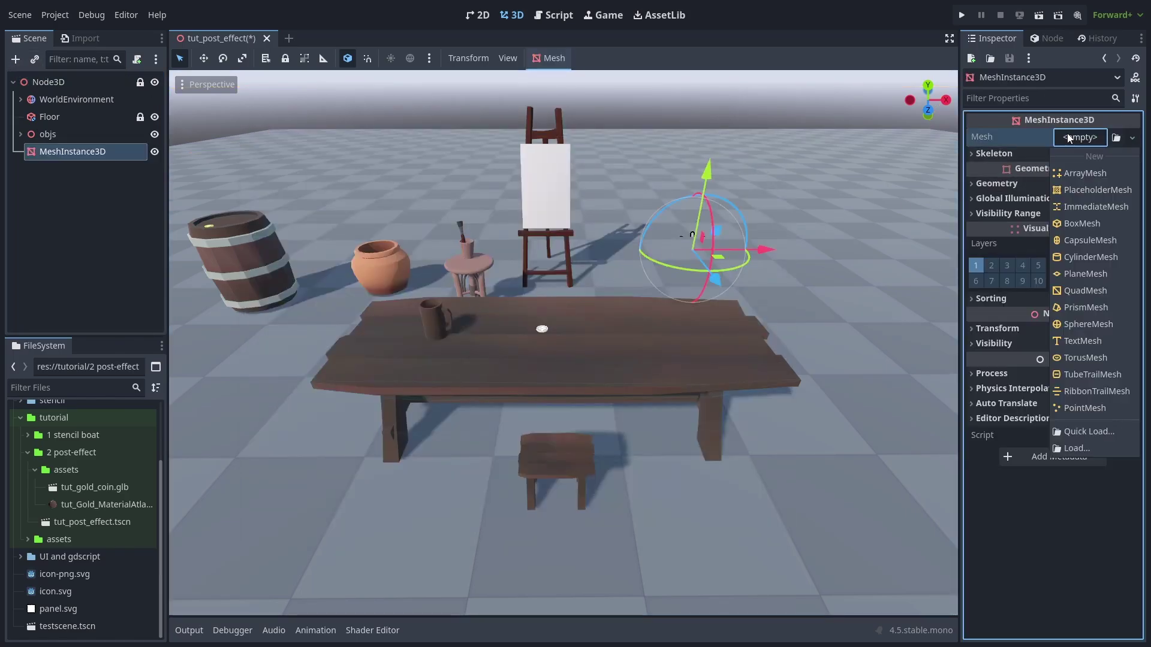
left_click(1059, 272)
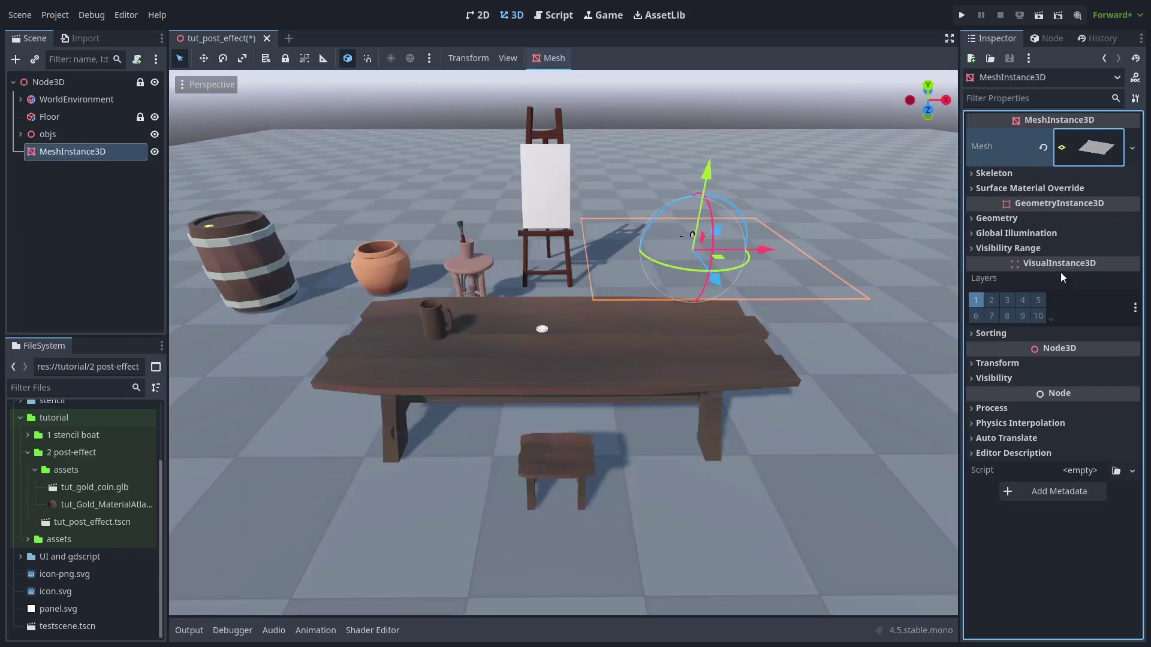
left_click(1088, 156)
left_click(1081, 383)
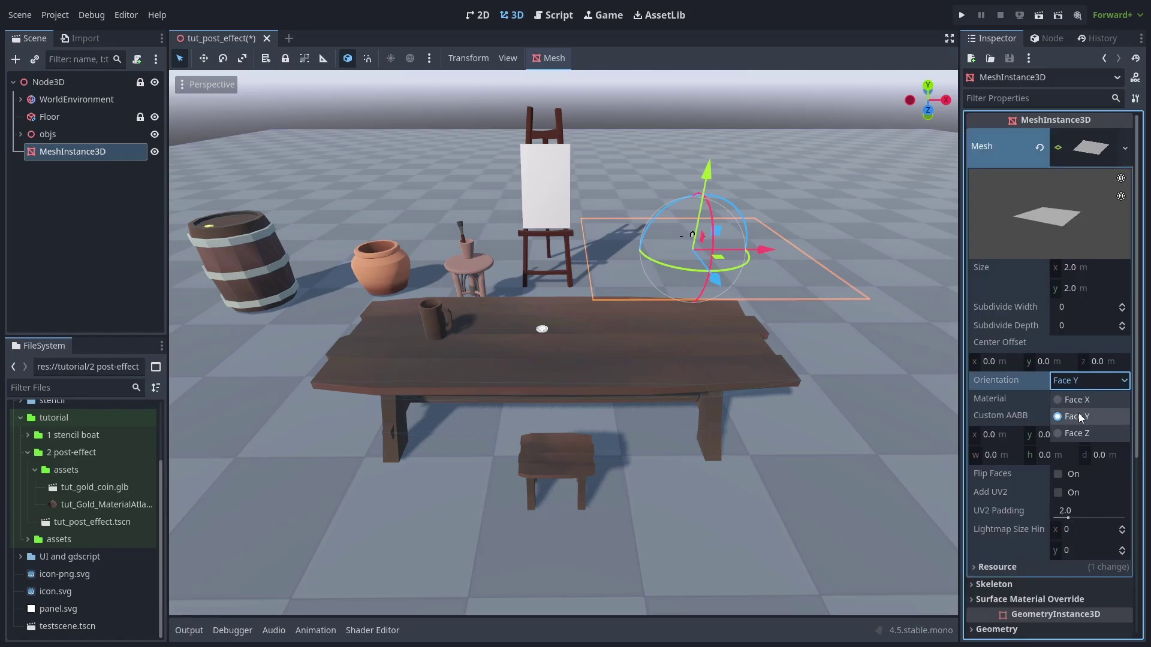
left_click(1080, 429)
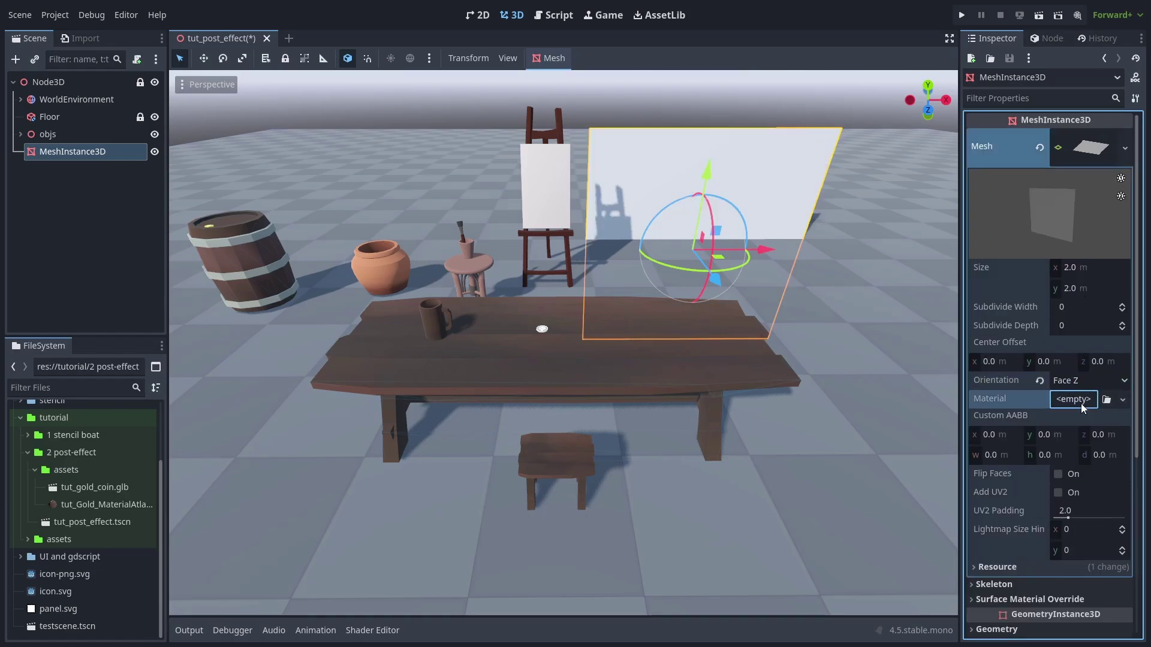
left_click(1088, 145)
- Move the upright plane so it stands centered in front of the table
left_click_drag(714, 277, 773, 474)
scroll(768, 436, "down", 4)
left_click_drag(803, 400, 660, 355)
- Set the plane's Geometry Material Override to a new ShaderMaterial
left_click(1002, 219)
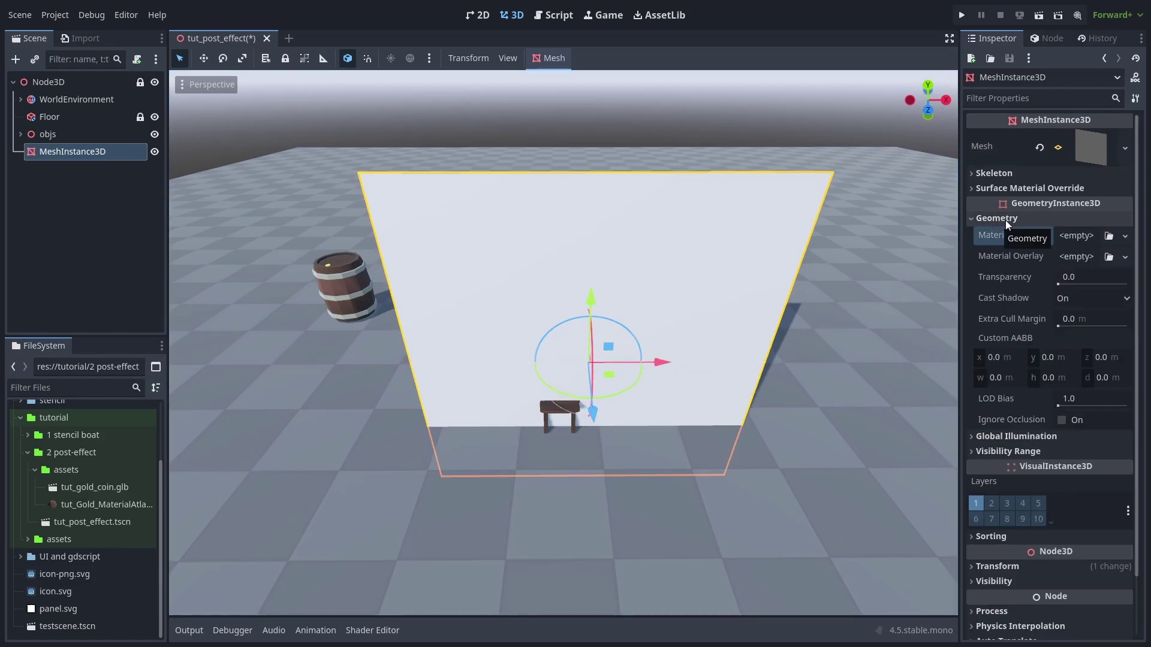
left_click(1077, 238)
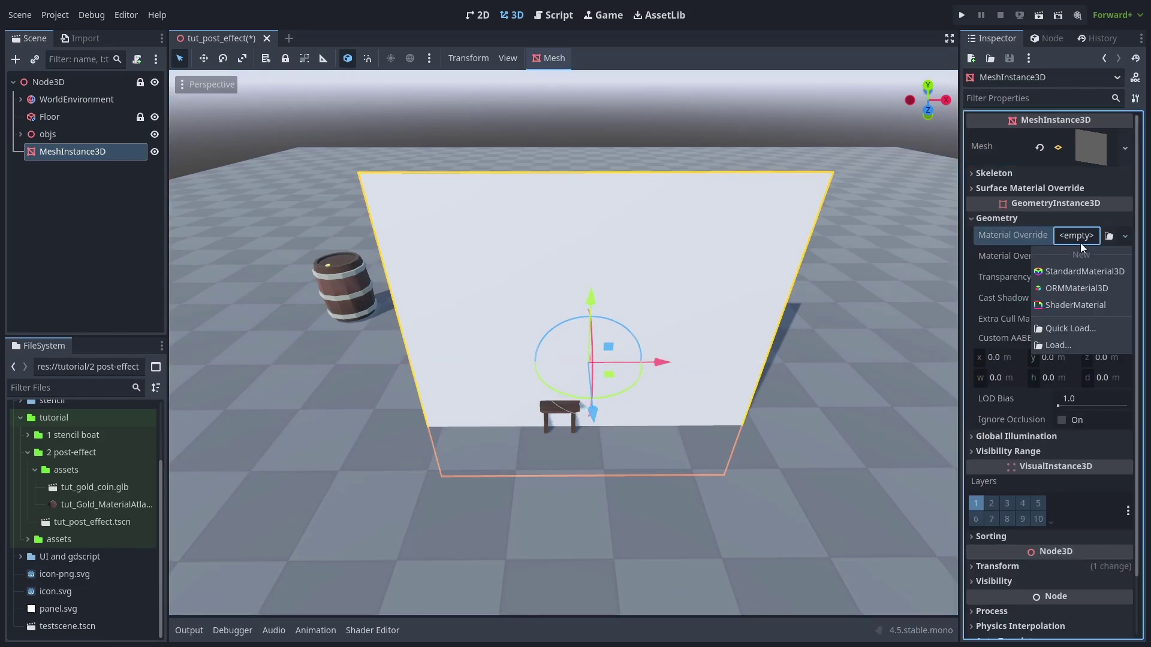
left_click(1062, 309)
- Create post_effect_shader.gdshader as a separate, non-built-in shader and open its code
left_click(1077, 369)
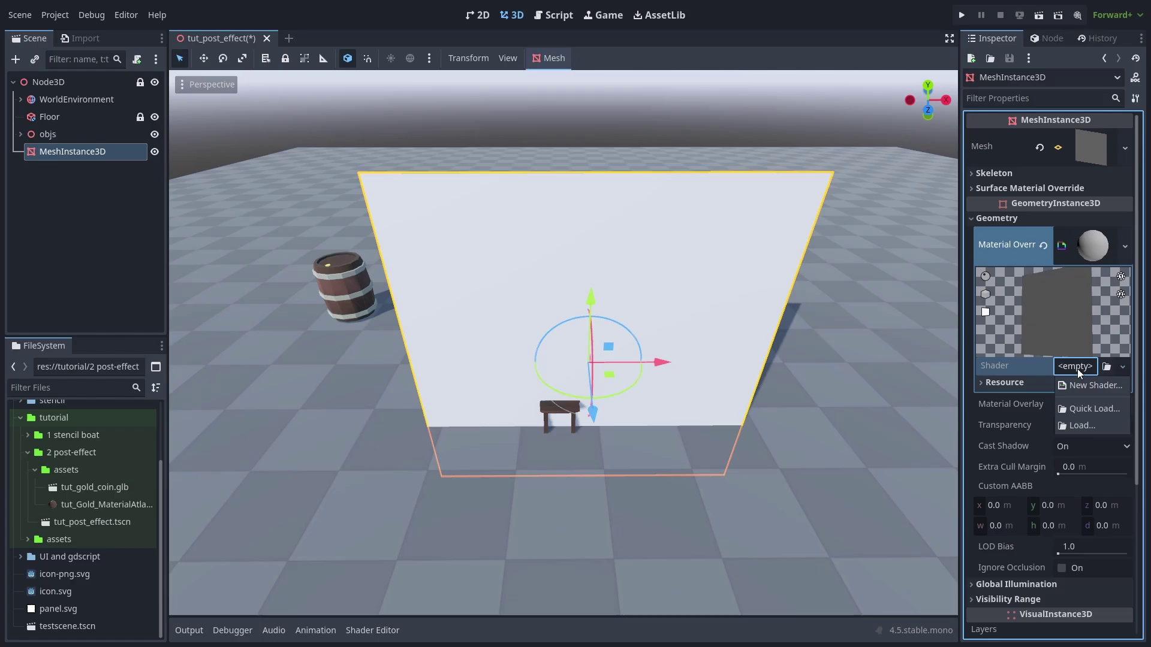
left_click(1082, 385)
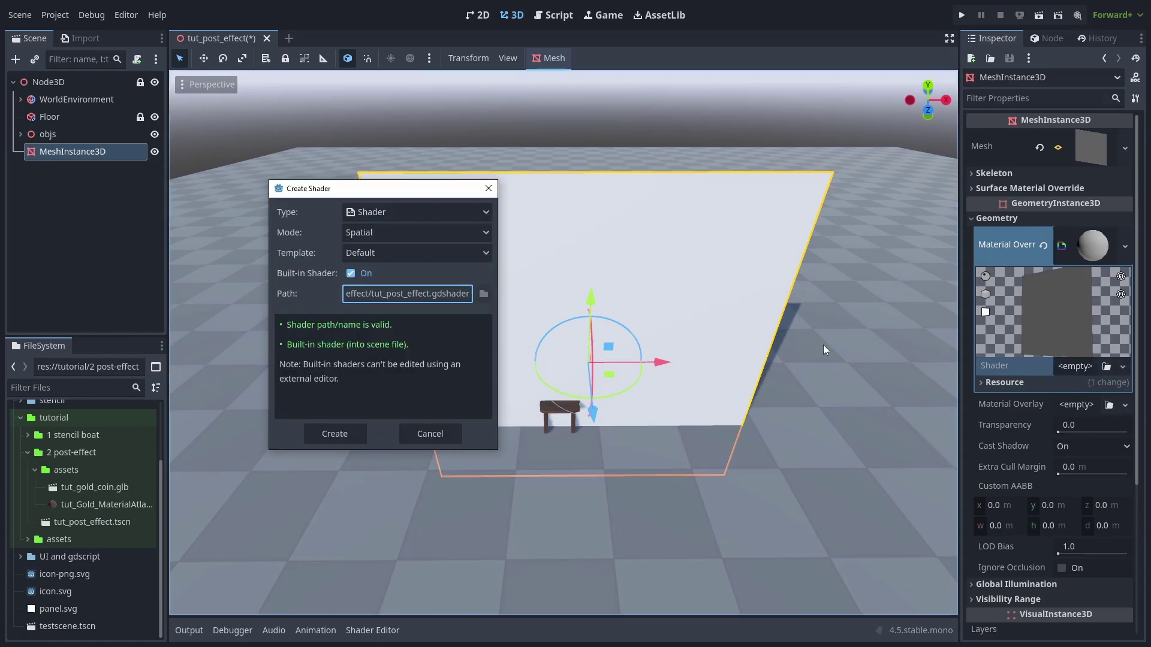
left_click(366, 274)
left_click(334, 433)
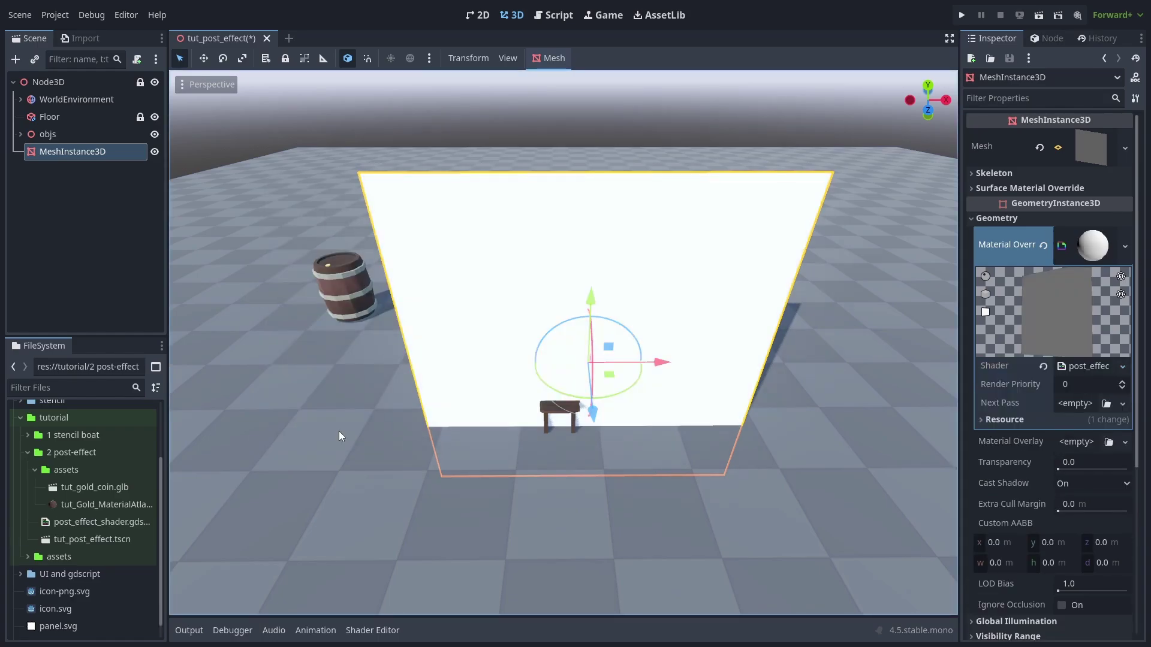
left_click(1086, 367)
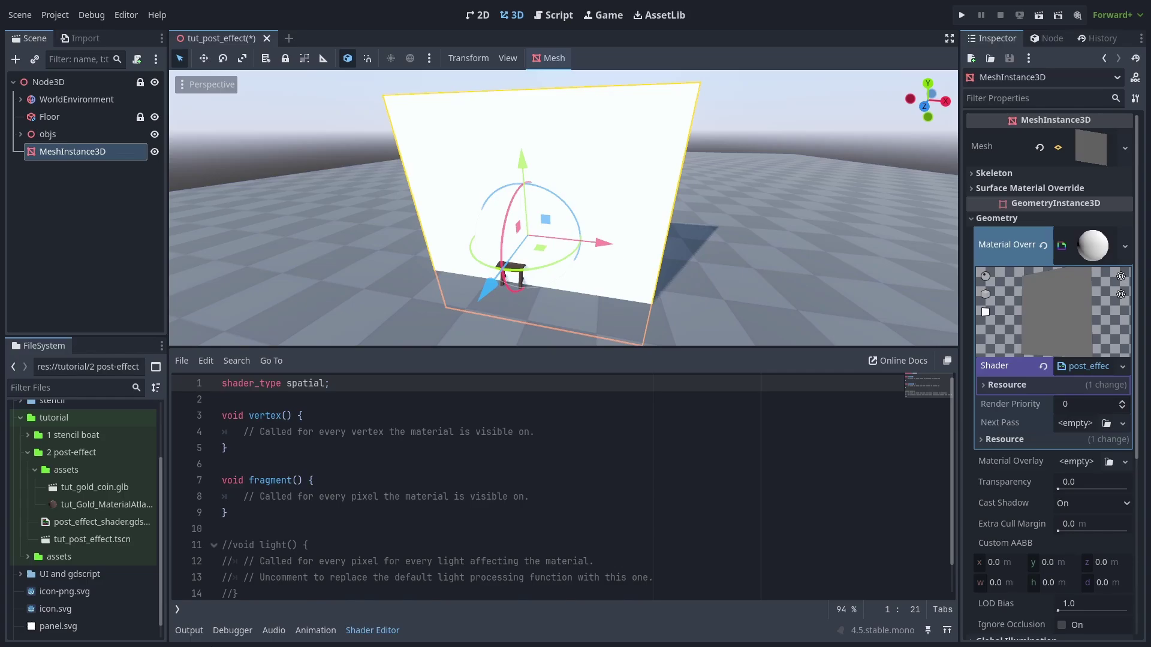
- Declare the uniform sampler2D screen_texture with hint_screen_texture
key("Return")
key("Return")
type("uniform sampler2D")
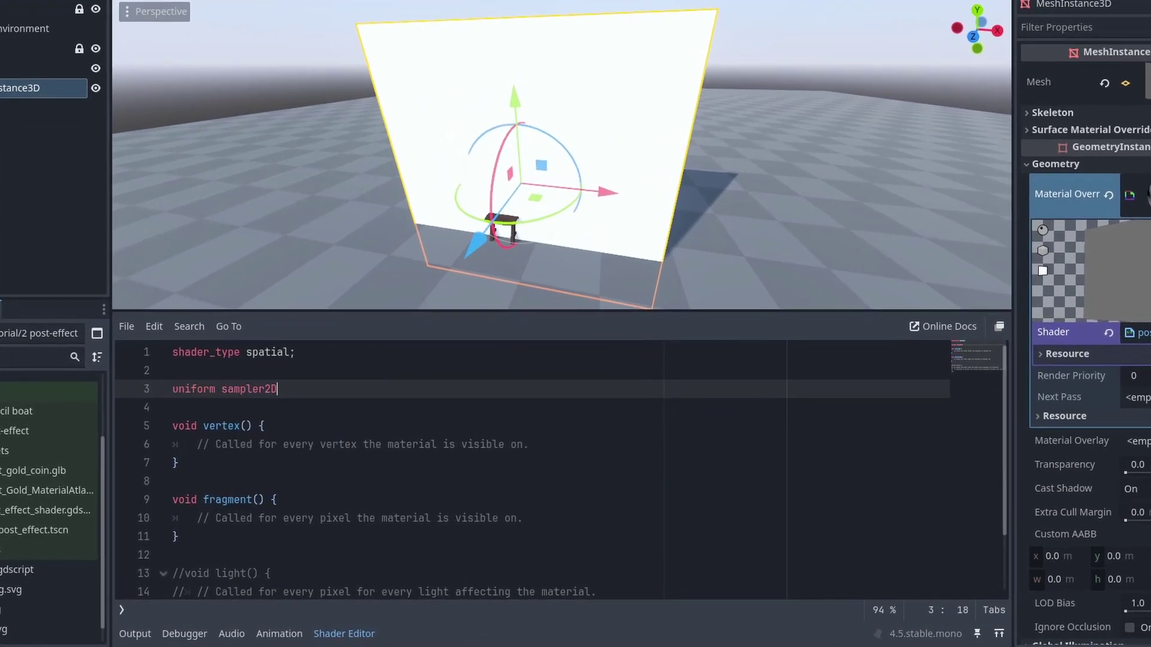
type(" screen_texture : hint_screen_texture;")
left_click(525, 518)
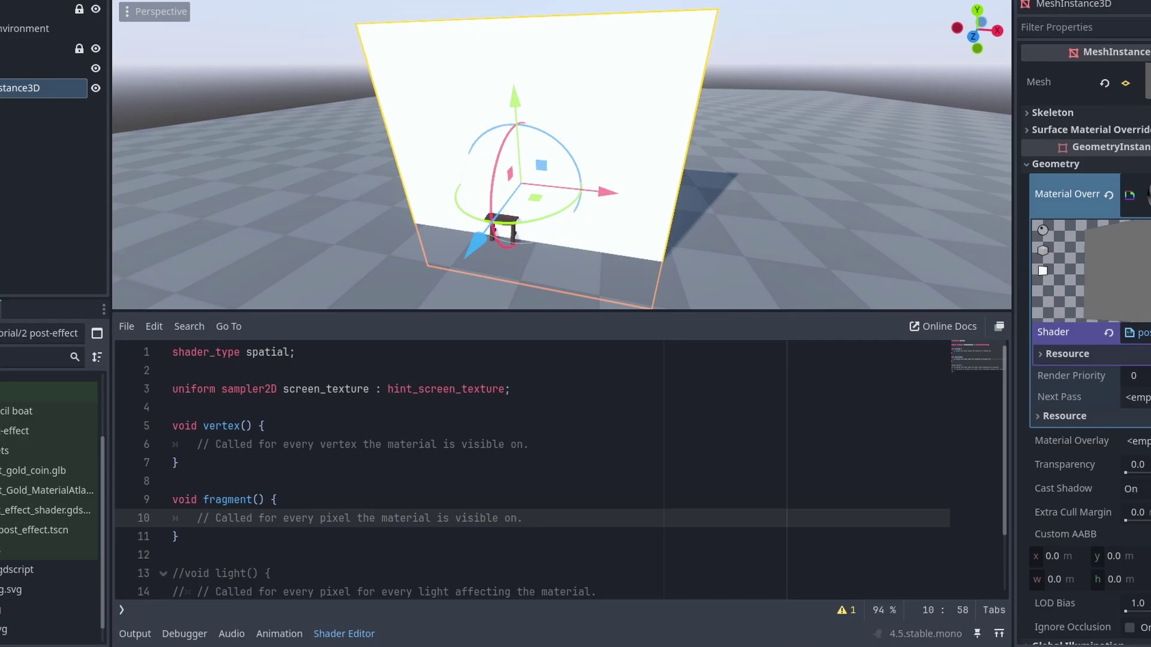
- In fragment(), sample screen_texture at SCREEN_UV into screen_rgb and assign it to ALBEDO
key("shift+Home")
type("vec3 sc")
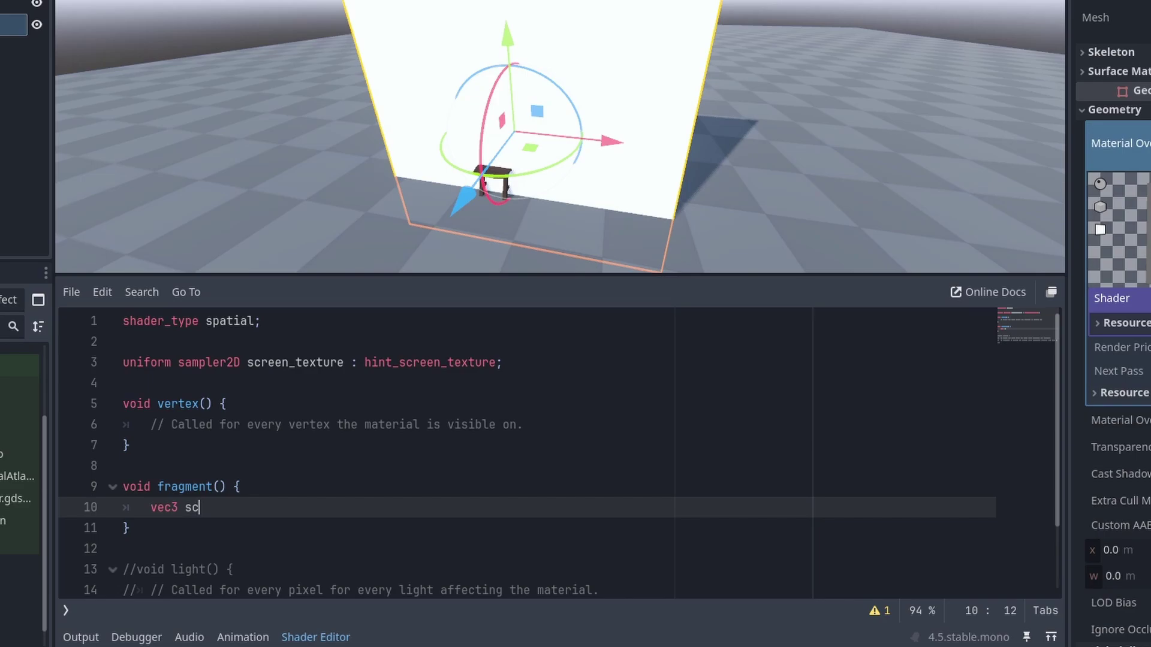
type("reen_rgb = texture(screen_texture")
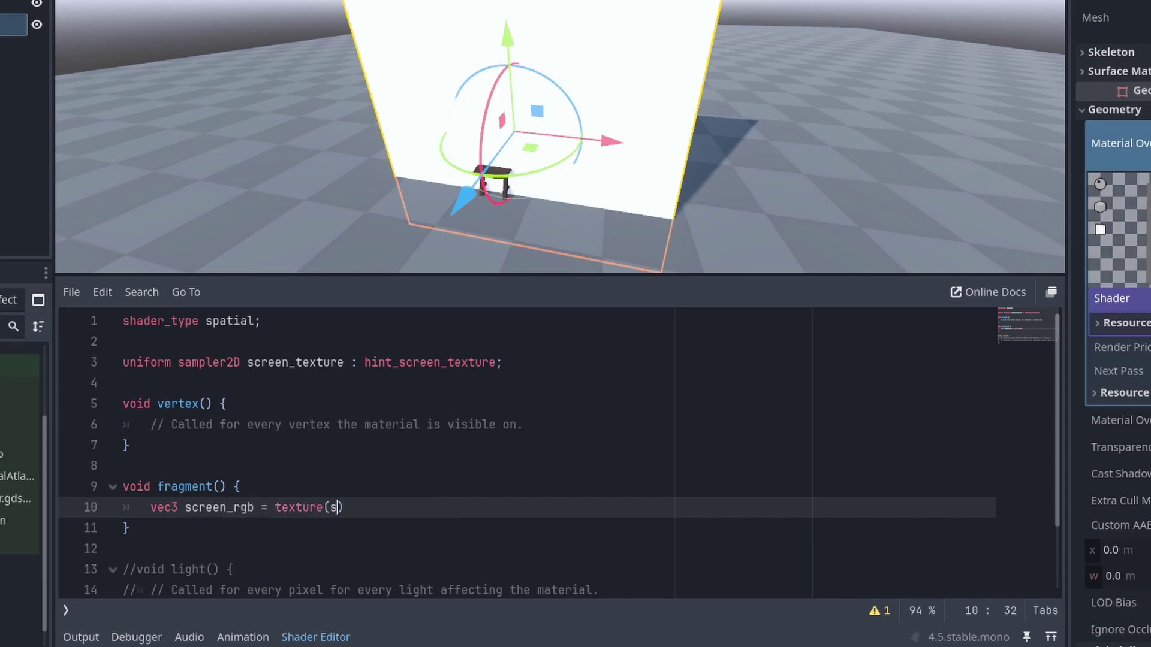
type(", SCREEN_UV).")
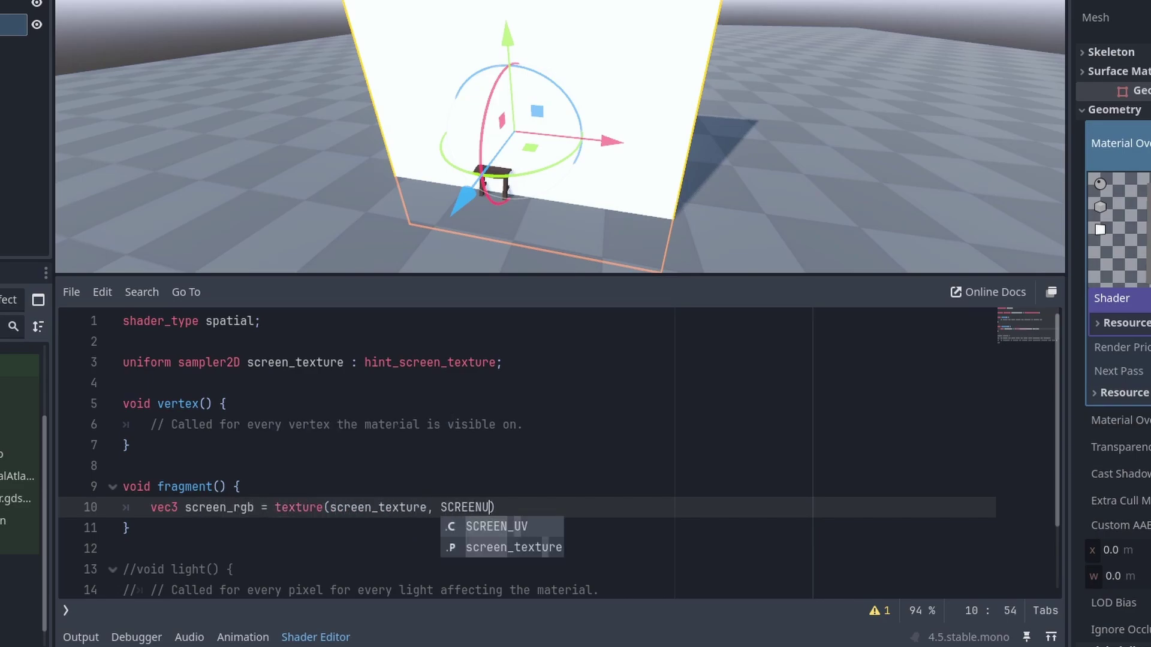
type("rgb;")
key("Return")
type("ALBEDO = screen_")
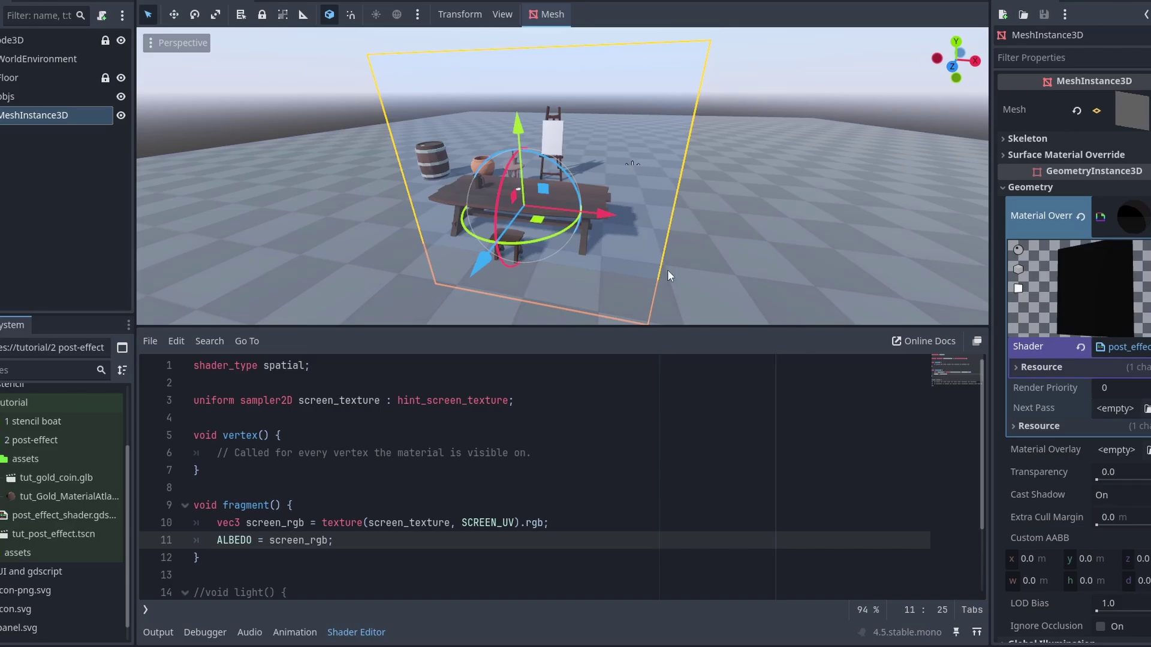
scroll(589, 210, "up", 5)
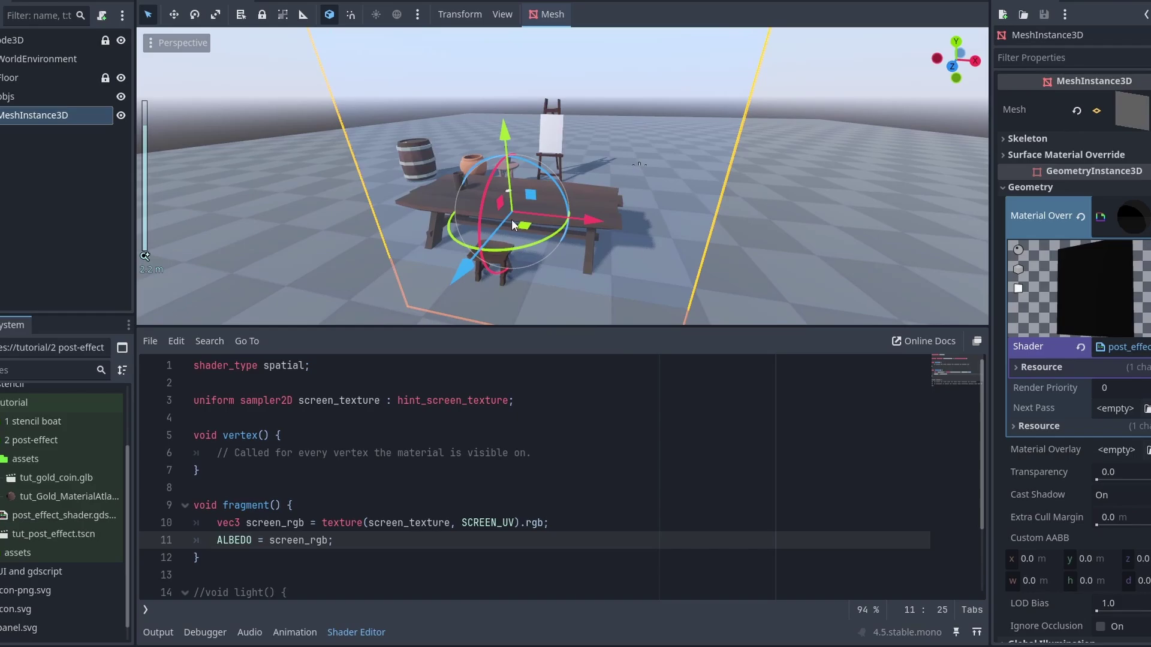
- Add render_mode unshaded, fog_disabled, ambient_light_disabled and check the viewport
left_click(373, 376)
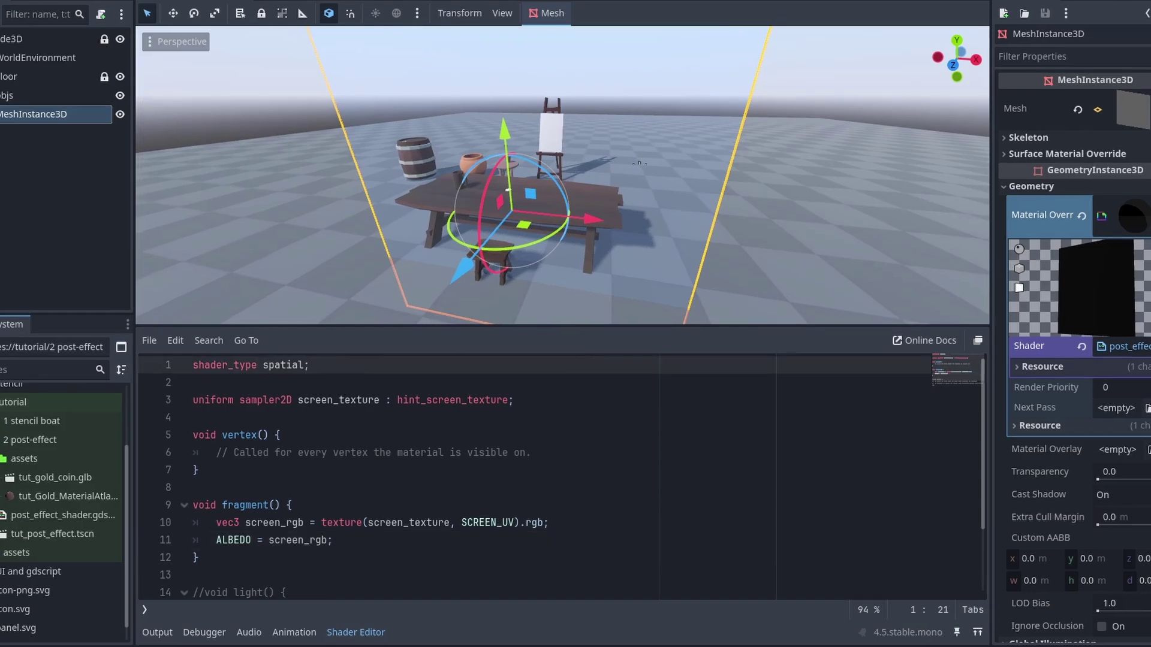
key("Return")
type("render_mode unshaded, fog_disabled, ")
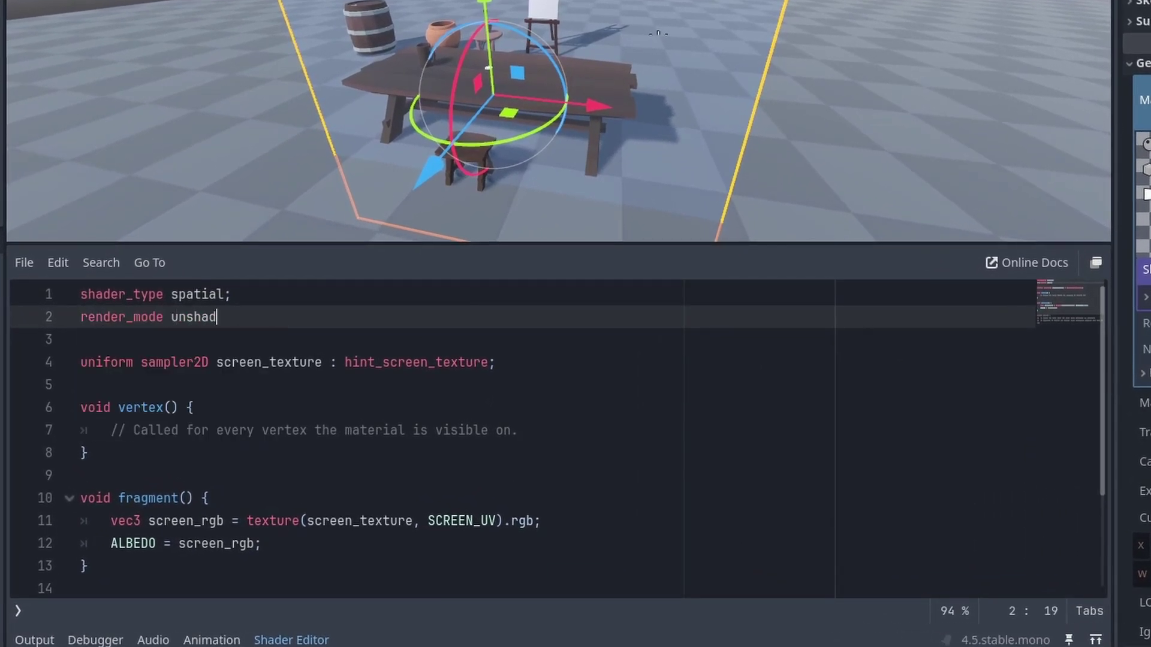
type("ambient_light_disabled;")
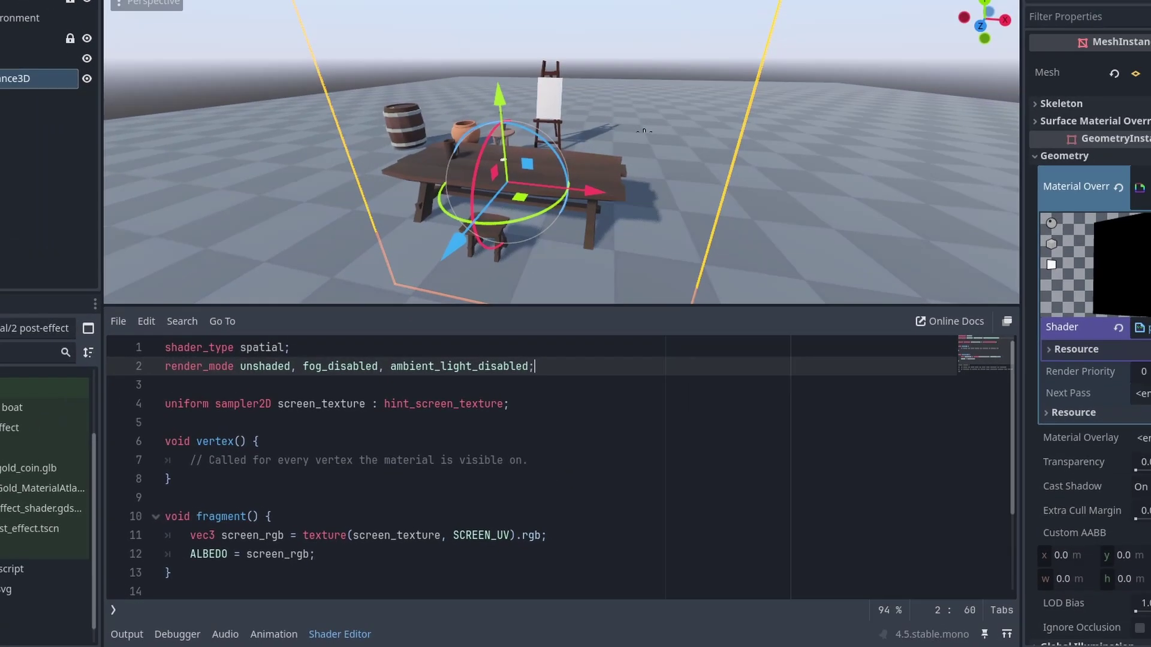
left_click(830, 64)
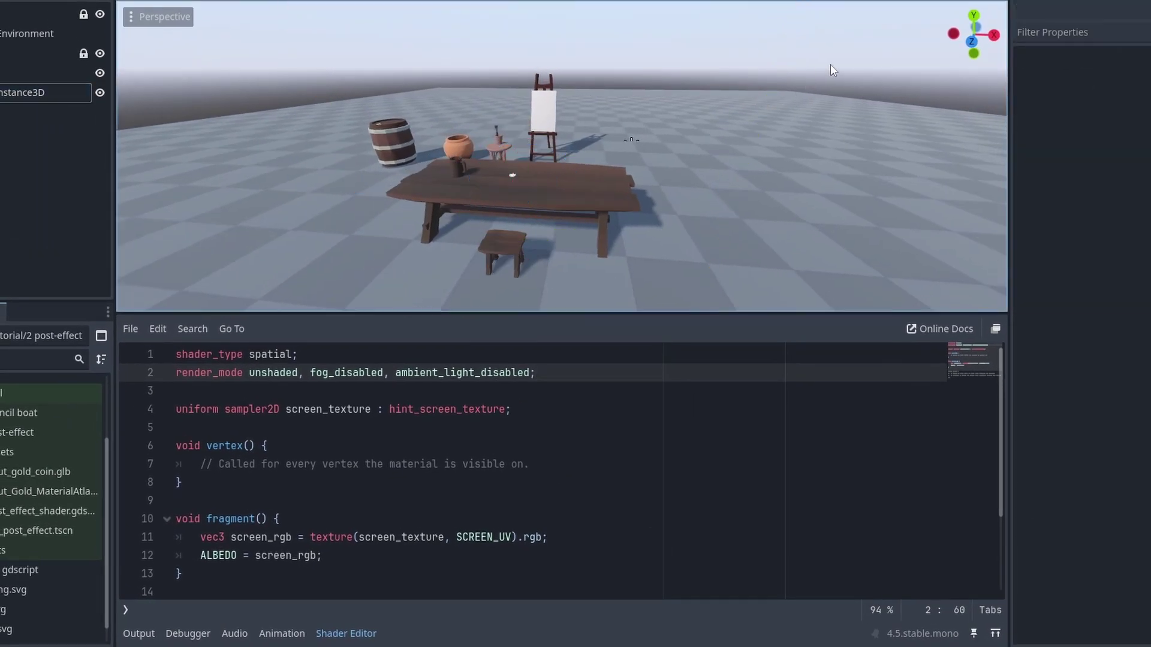
left_click(58, 95)
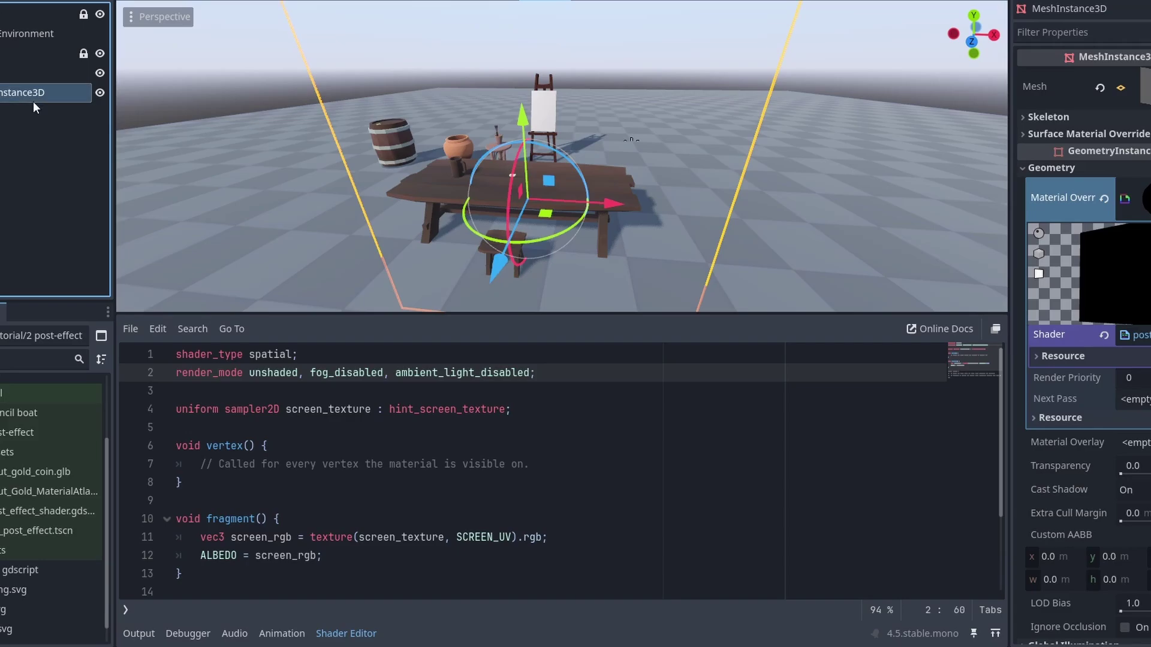
- Add screen_rgb.r += 0.1 and inspect the red tint behind the plane
left_click(599, 541)
key("Return")
type("screen_rgb")
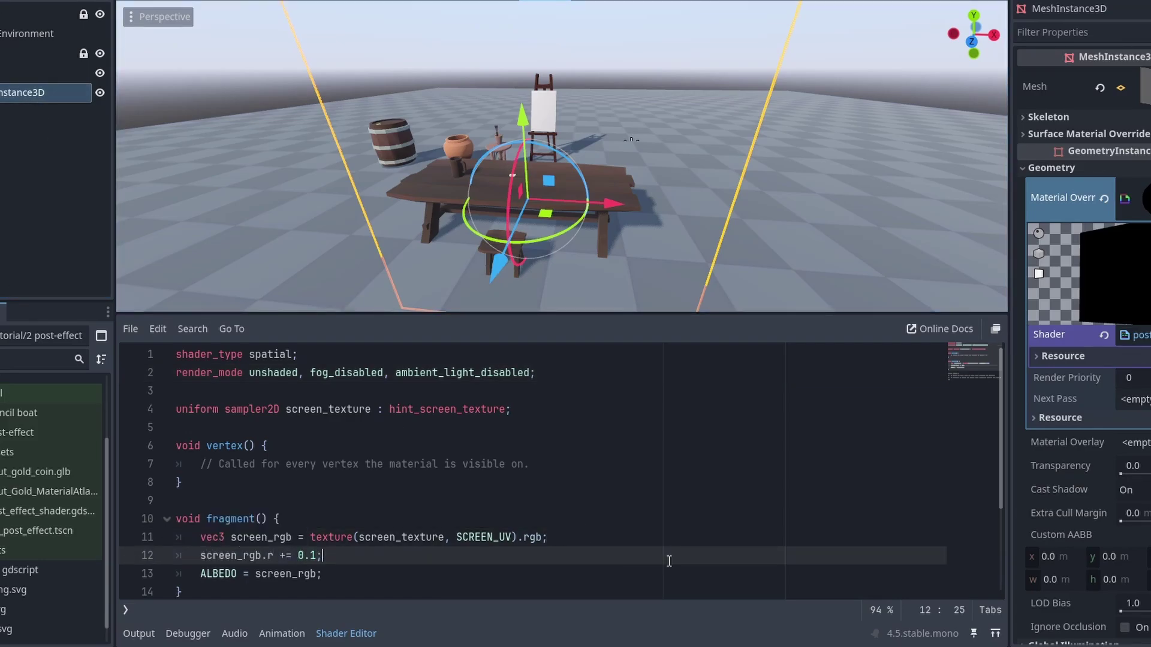
type(".r += 0.1;")
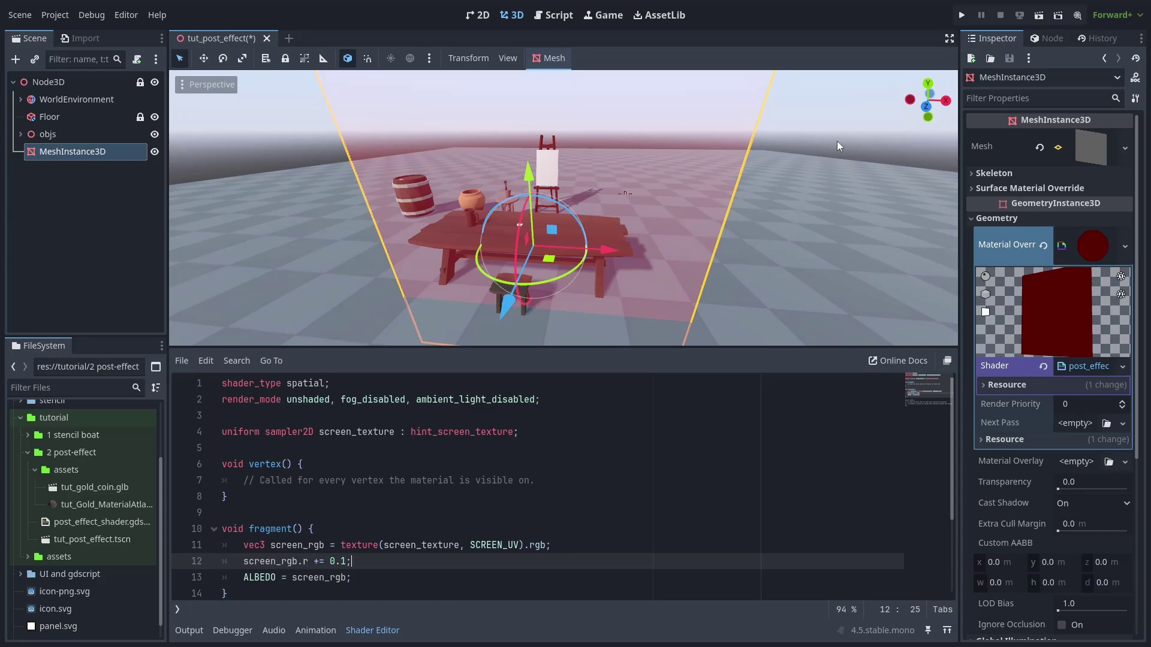
left_click(836, 141)
mouse_move(807, 127)
middle_mouse_down()
mouse_move(732, 117)
mouse_move(792, 120)
middle_mouse_up()
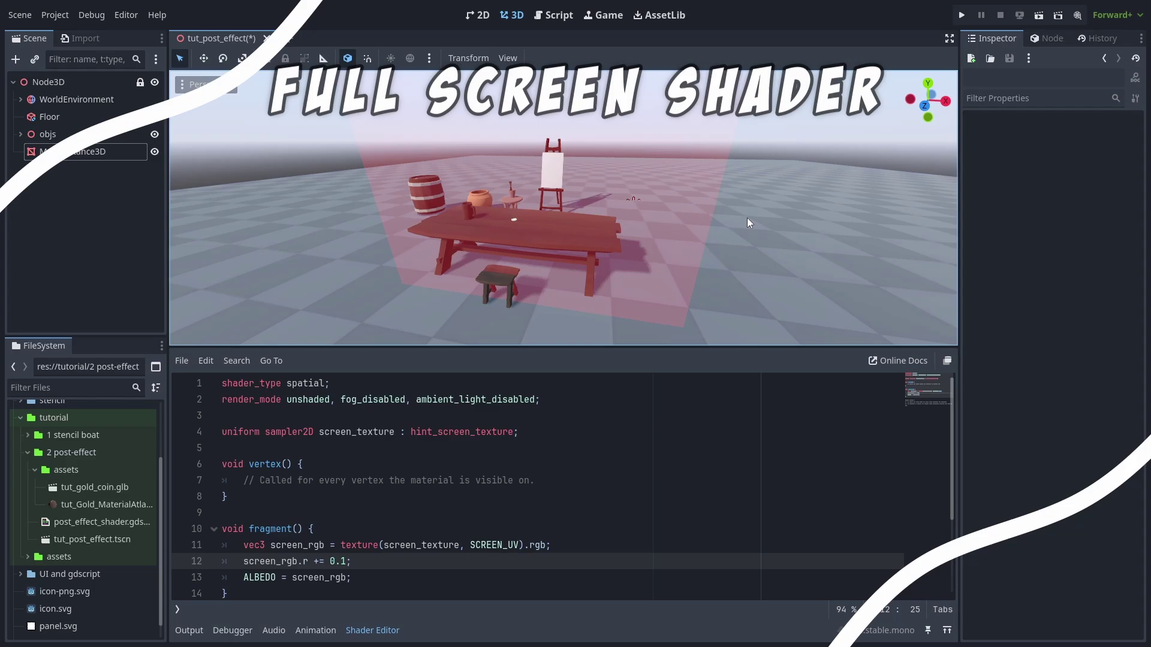
- Replace the vertex() comment with POSITION = vec4(VERTEX, 1.0)
left_click(549, 480)
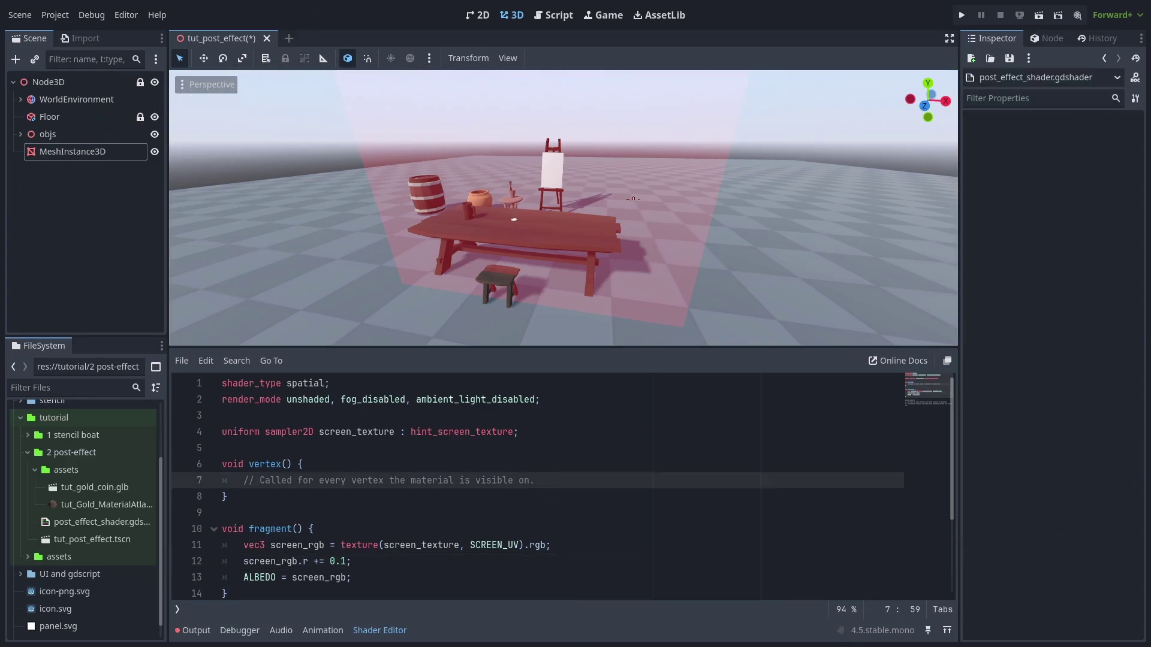
key("shift+Home")
type("POSITION = ")
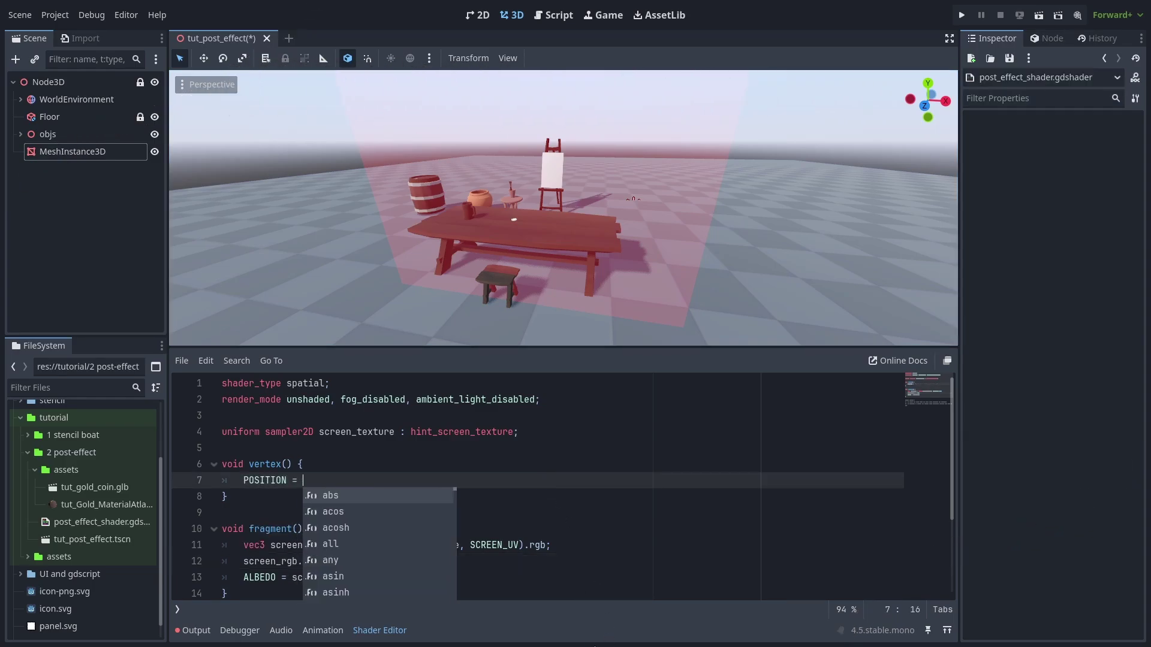
type("vec4(VERTEX, 1.0);")
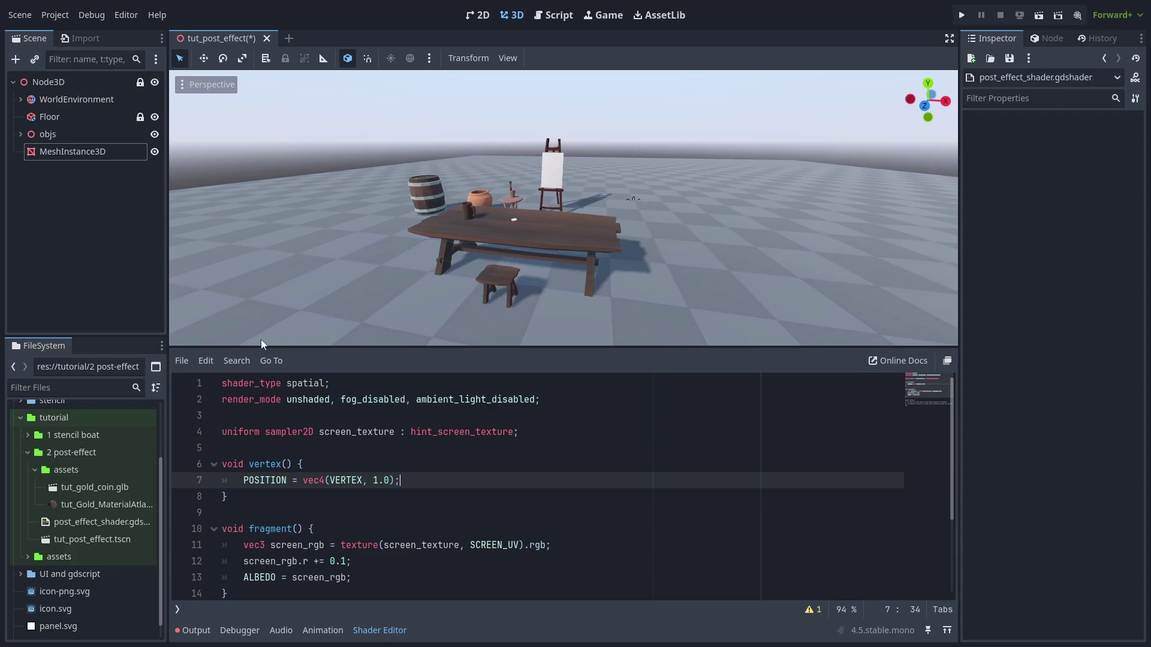
- Append cull_disabled, depth_test_disabled and depth_draw_never to the render_mode line
left_click(568, 397)
key("Left")
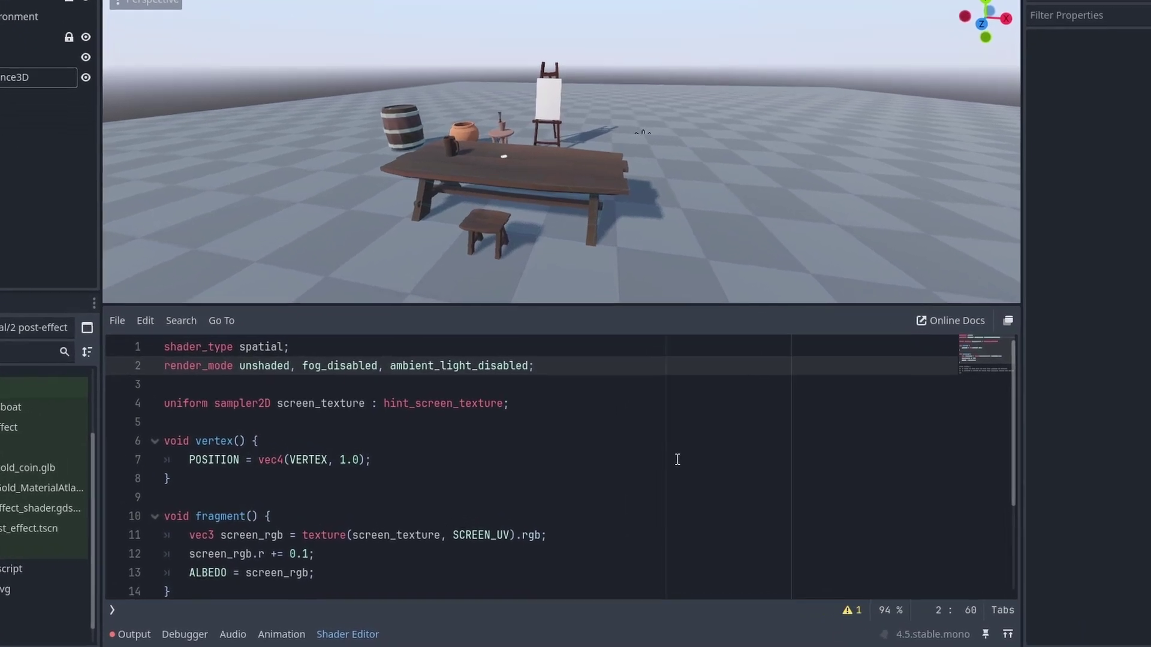
type(",")
key("ctrl+space")
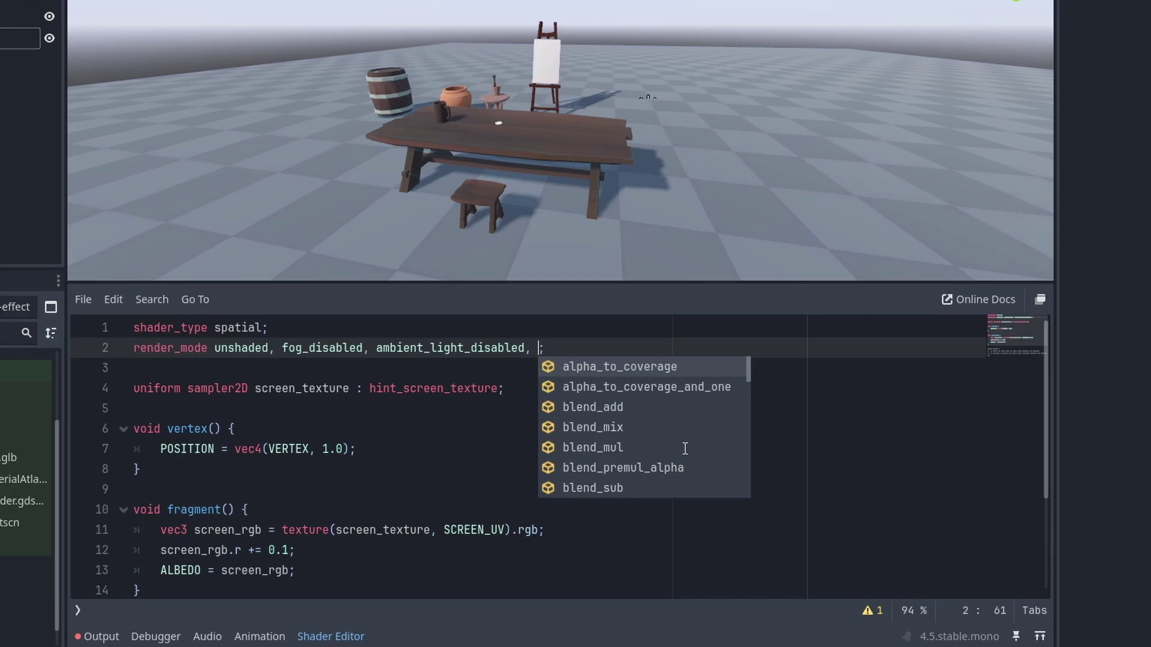
type("cull_disabled")
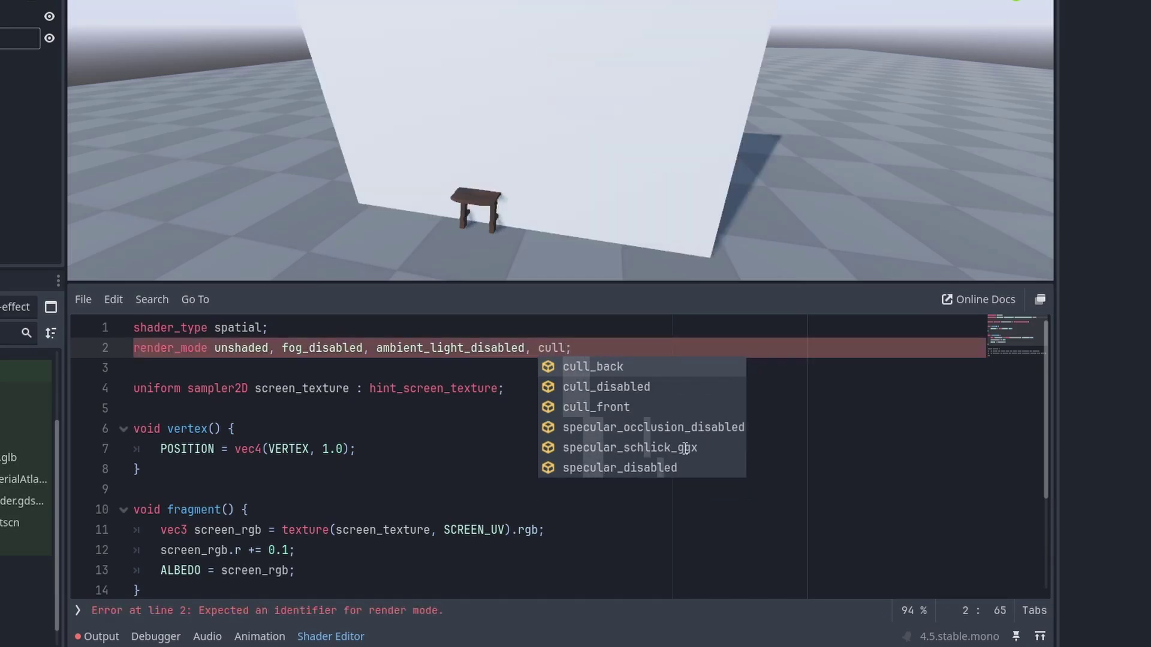
key("Return")
type(", depth")
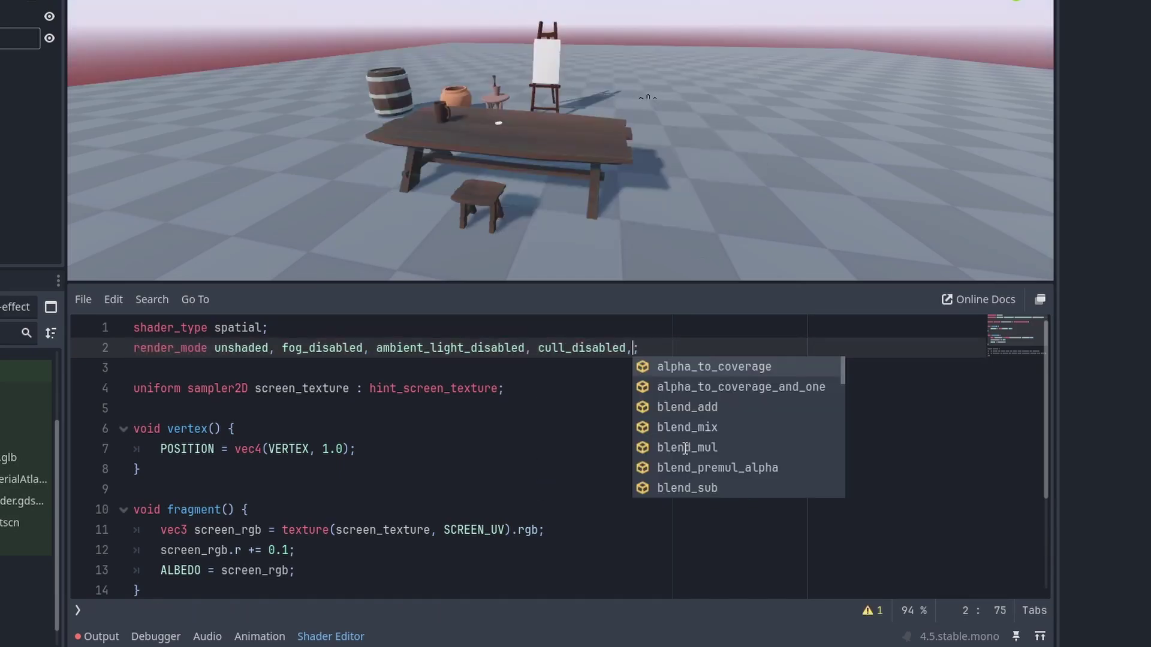
type("_test")
key("Down")
key("Return")
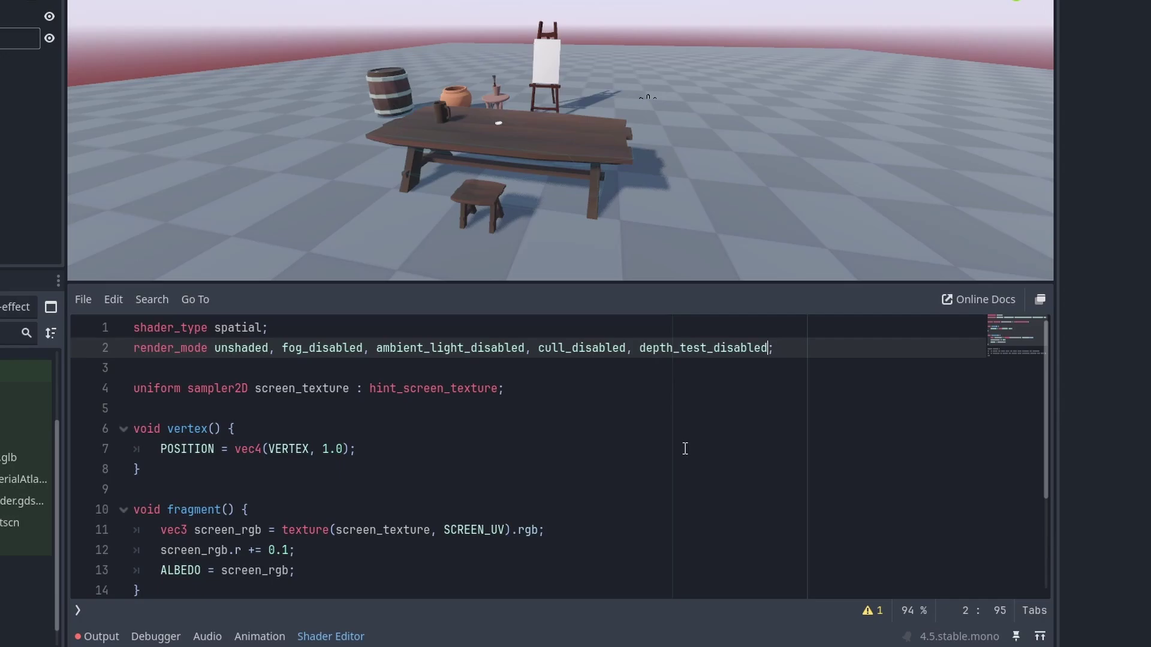
type(", depth")
key("Down")
key("Return")
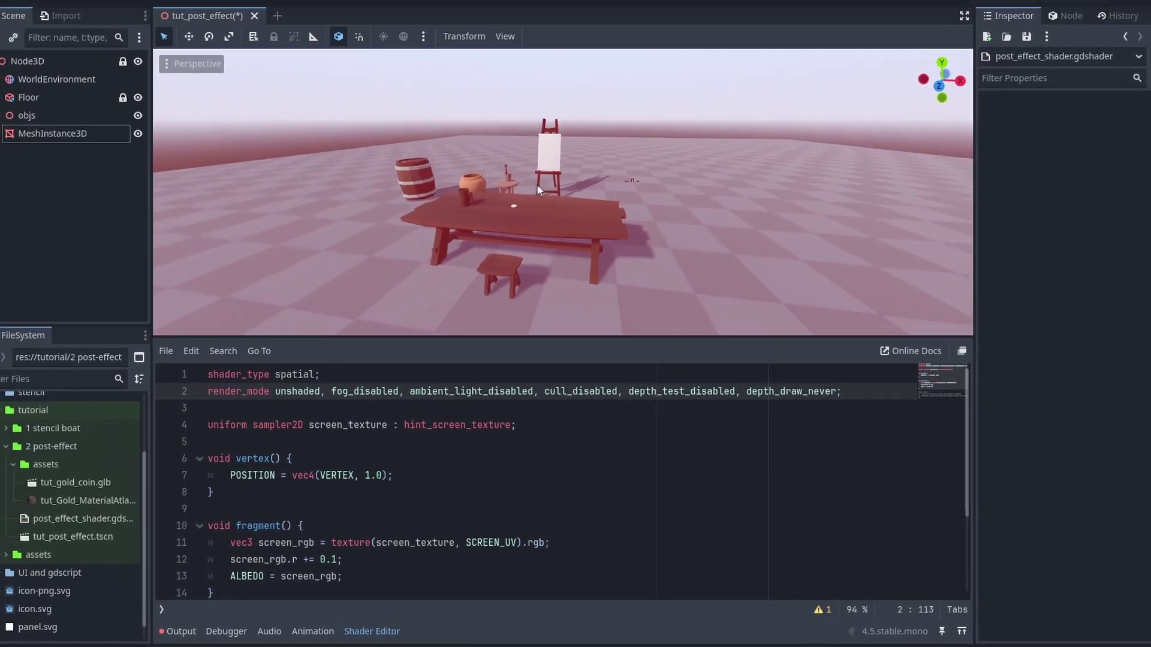
- Rename the full-screen MeshInstance3D node to 'PostEffect'
middle_click_drag(528, 79, 572, 61)
middle_click_drag(572, 175, 528, 206)
left_click(528, 205)
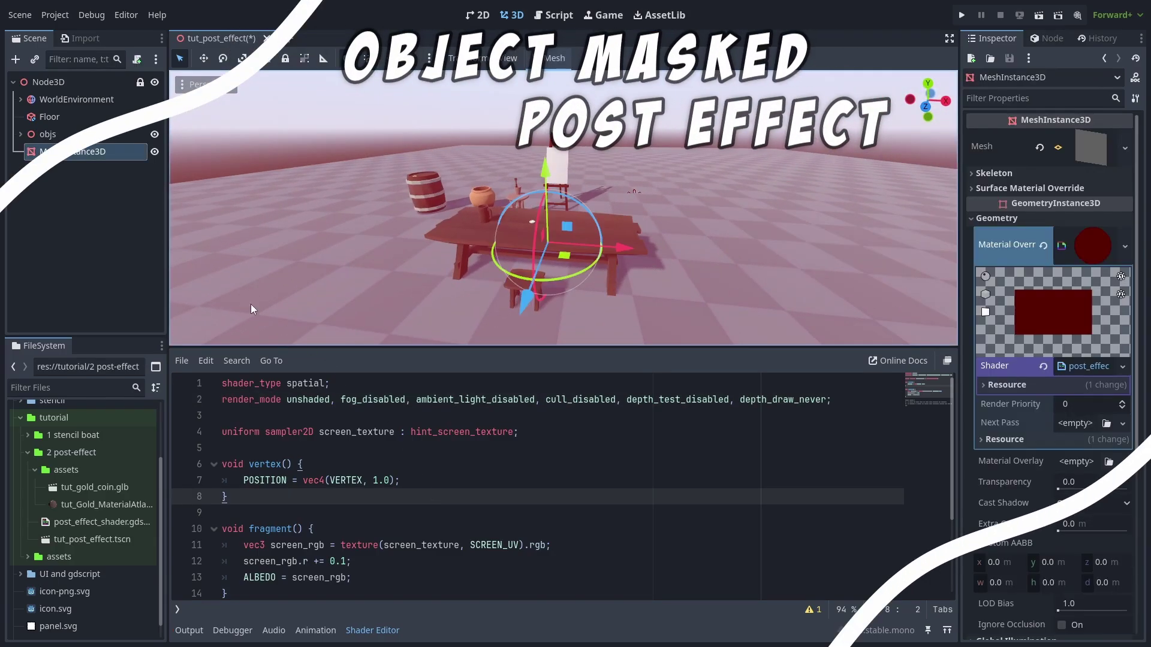
double_click(117, 151)
type("Po")
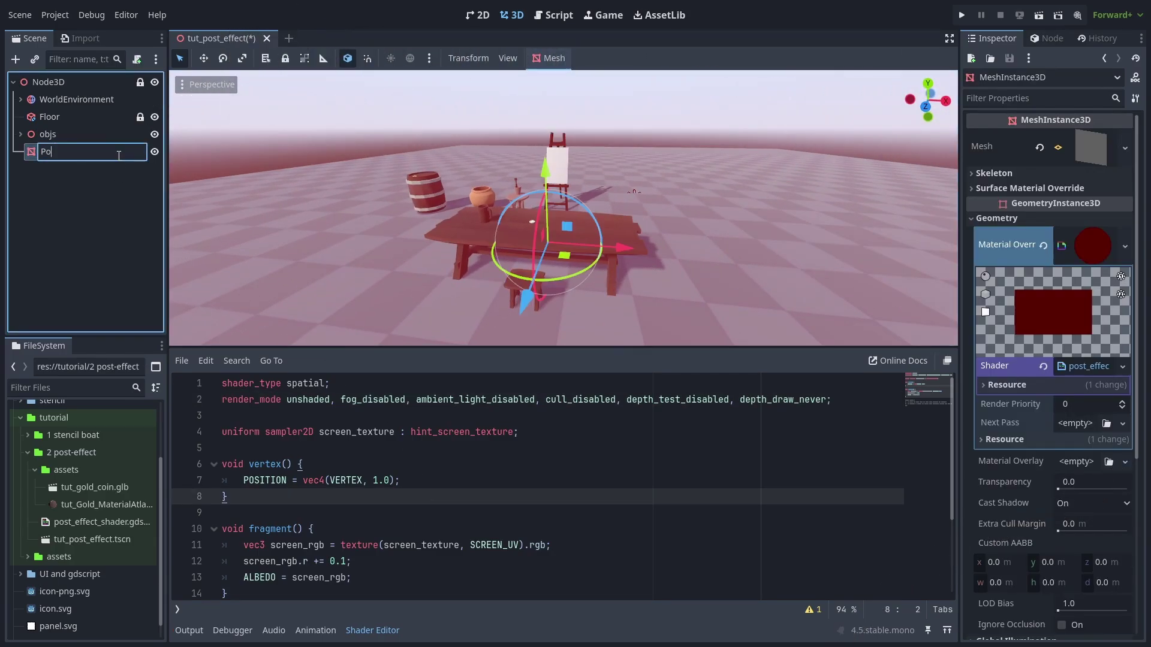
type("stEffect")
key("Return")
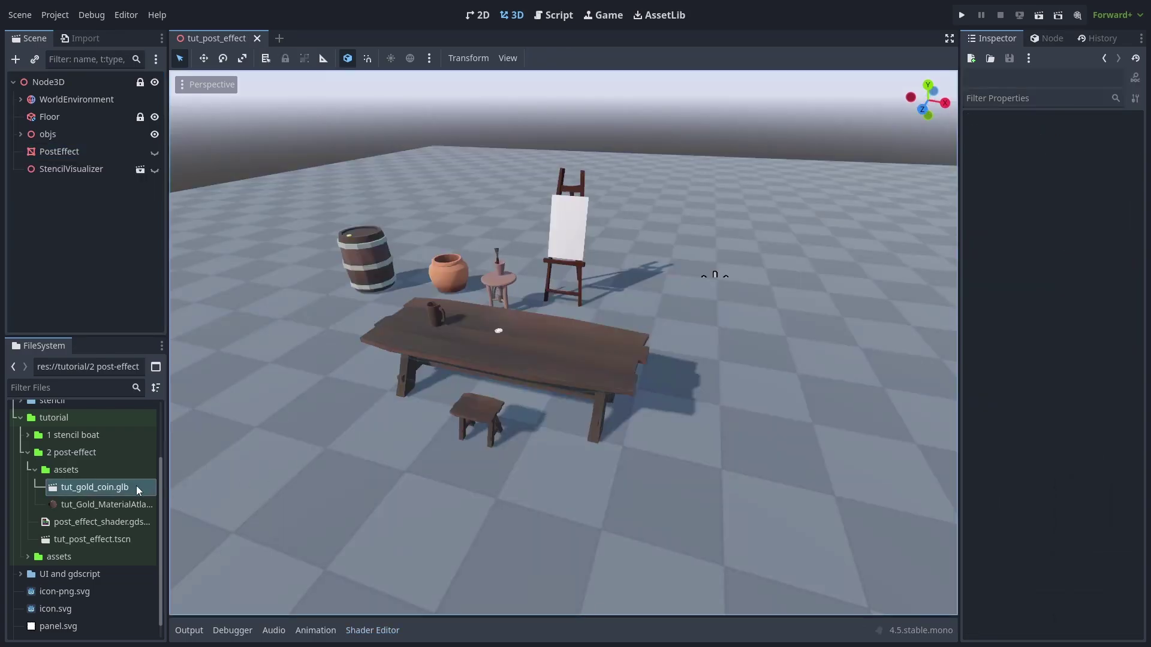
- Place the tut_gold_coin.glb GoldCoin model onto the table
left_click_drag(138, 490, 487, 408)
scroll(456, 396, "up", 3)
scroll(530, 166, "up", 5)
left_click(530, 166)
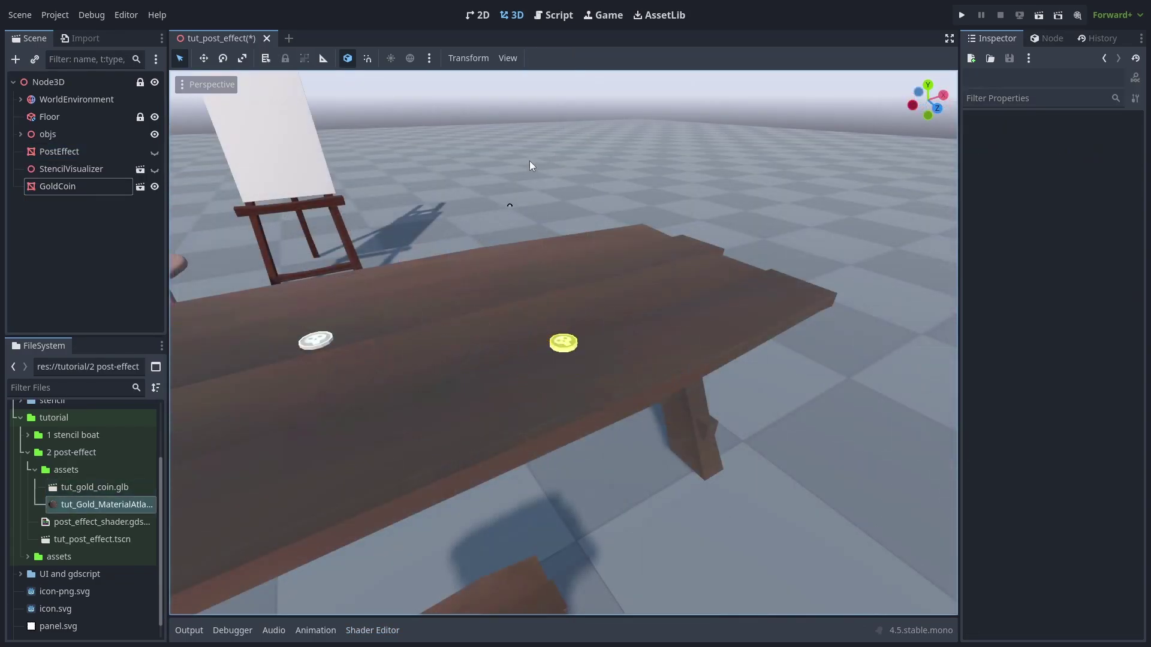
- Set tut_Gold_MaterialAtlas stencil mode to Custom with Write on, checking via StencilVisualizer
left_click(93, 504)
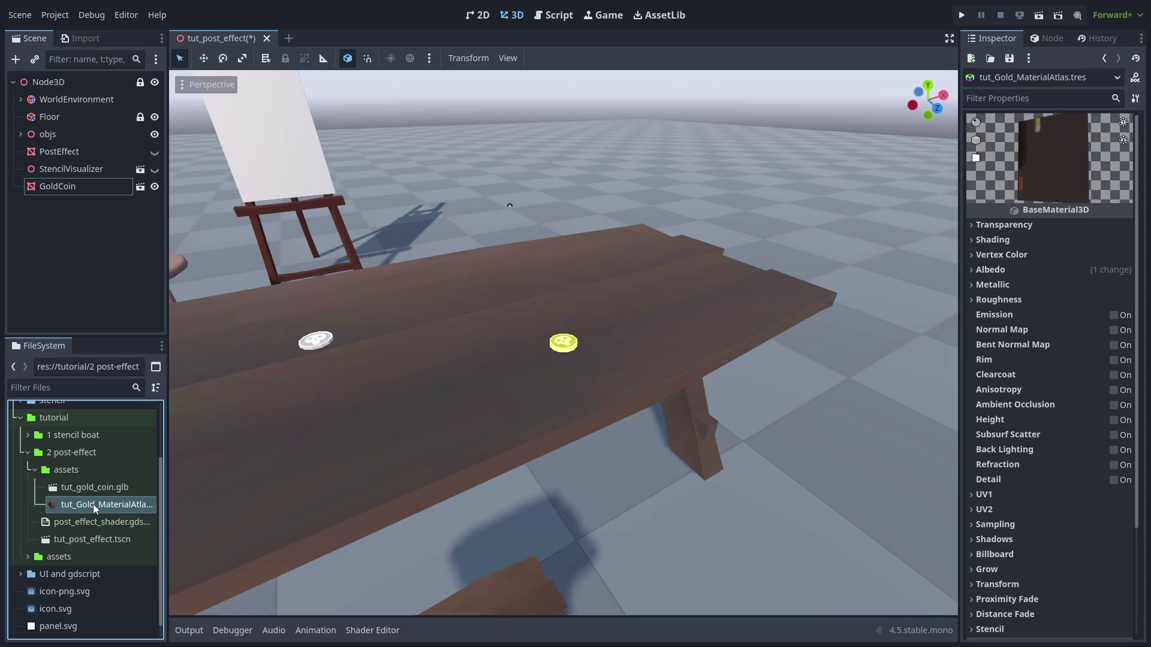
scroll(1054, 311, "down", 5)
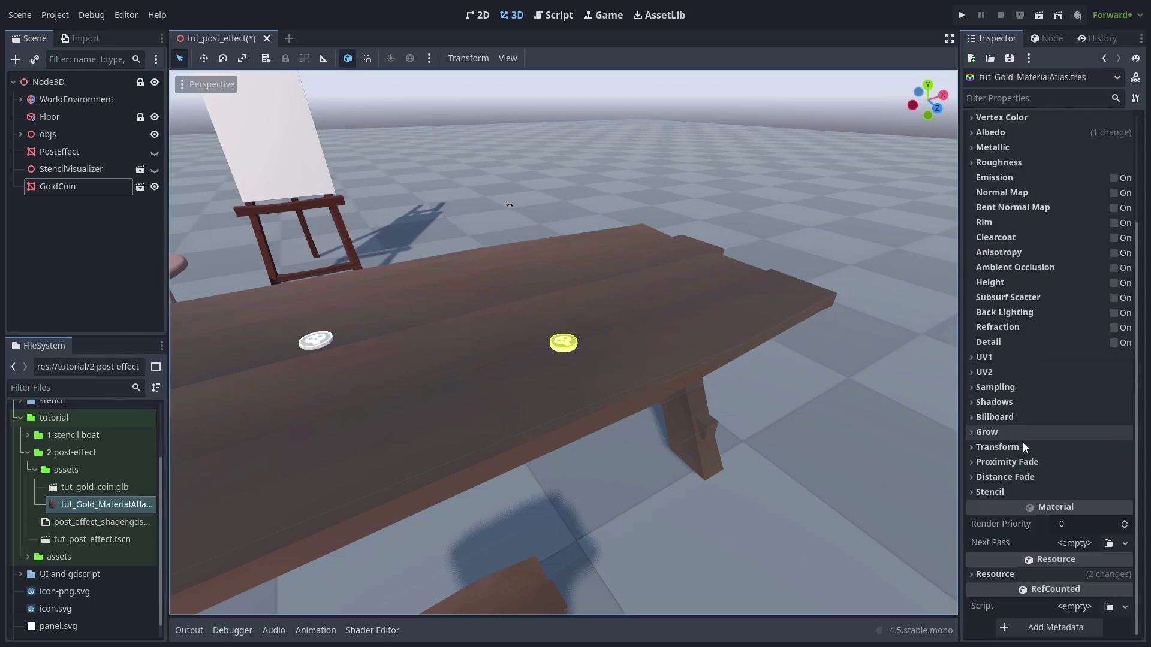
left_click(1012, 488)
left_click(1070, 508)
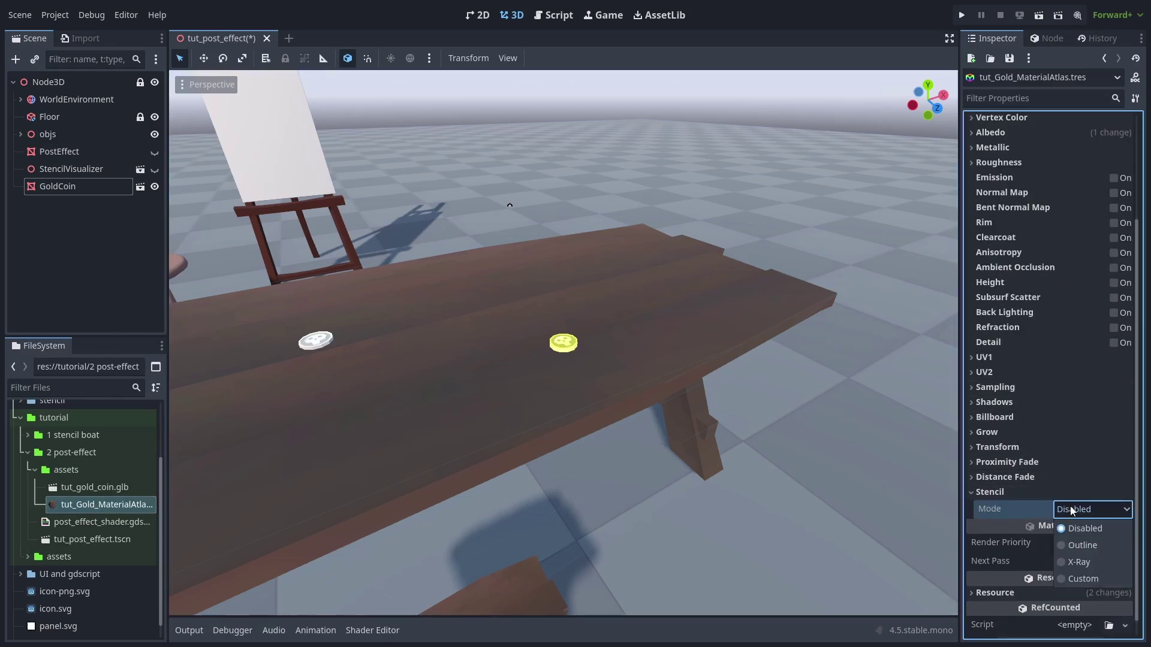
left_click(1083, 578)
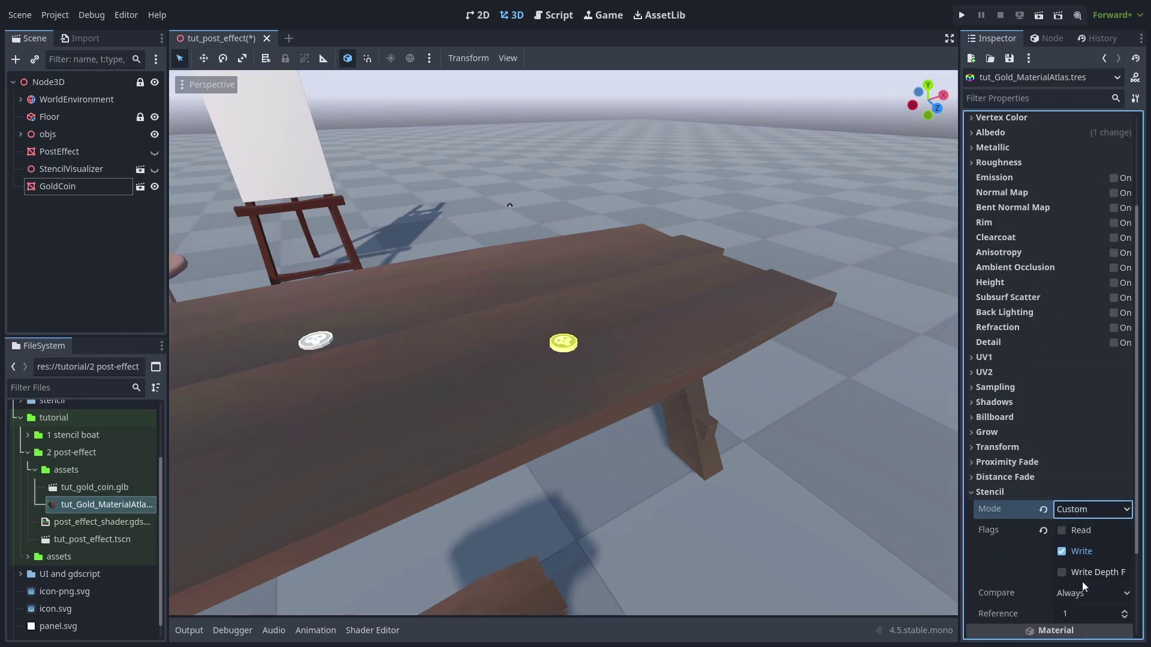
left_click(1062, 551)
scroll(1049, 542, "down", 2)
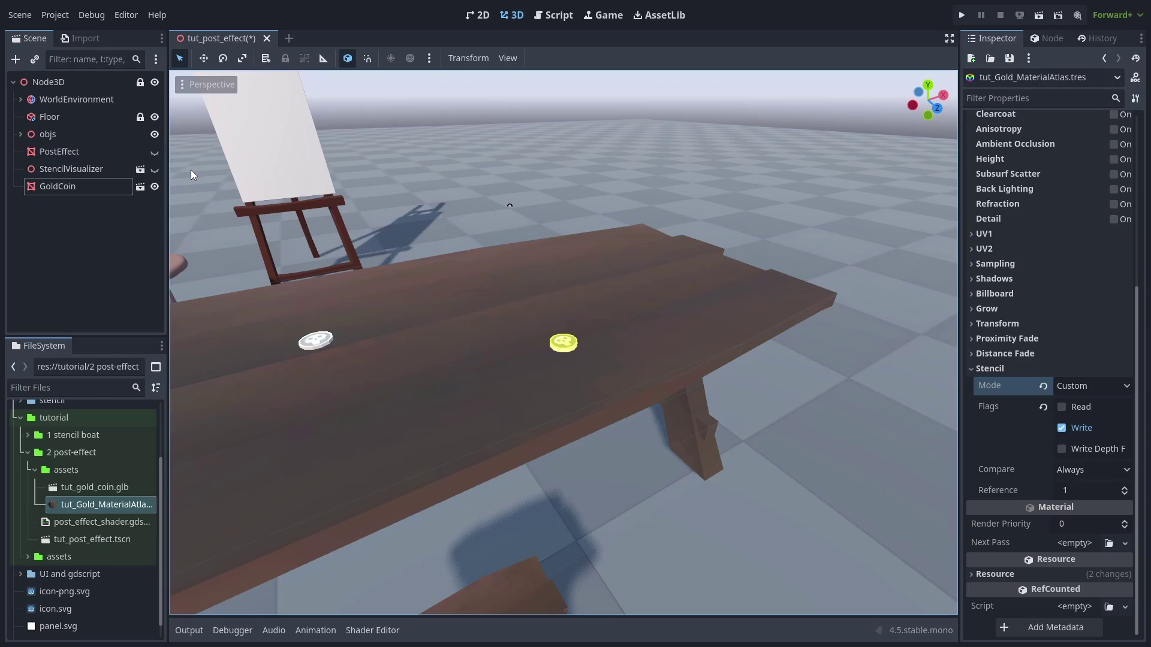
left_click(155, 169)
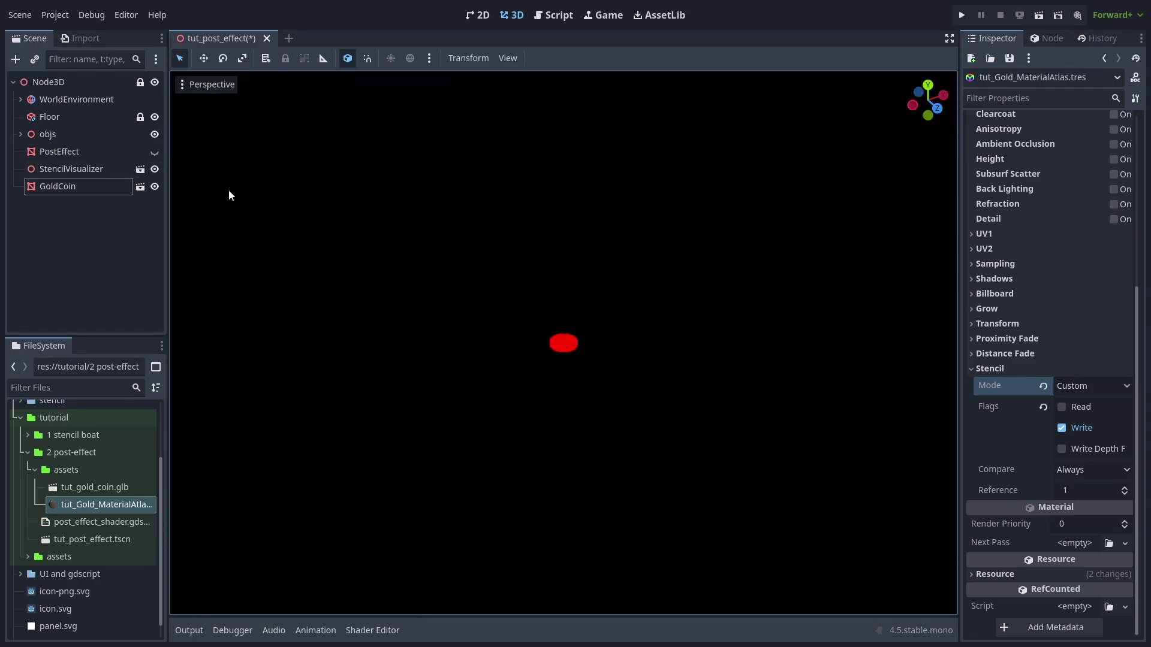
middle_click_drag(546, 368, 588, 265)
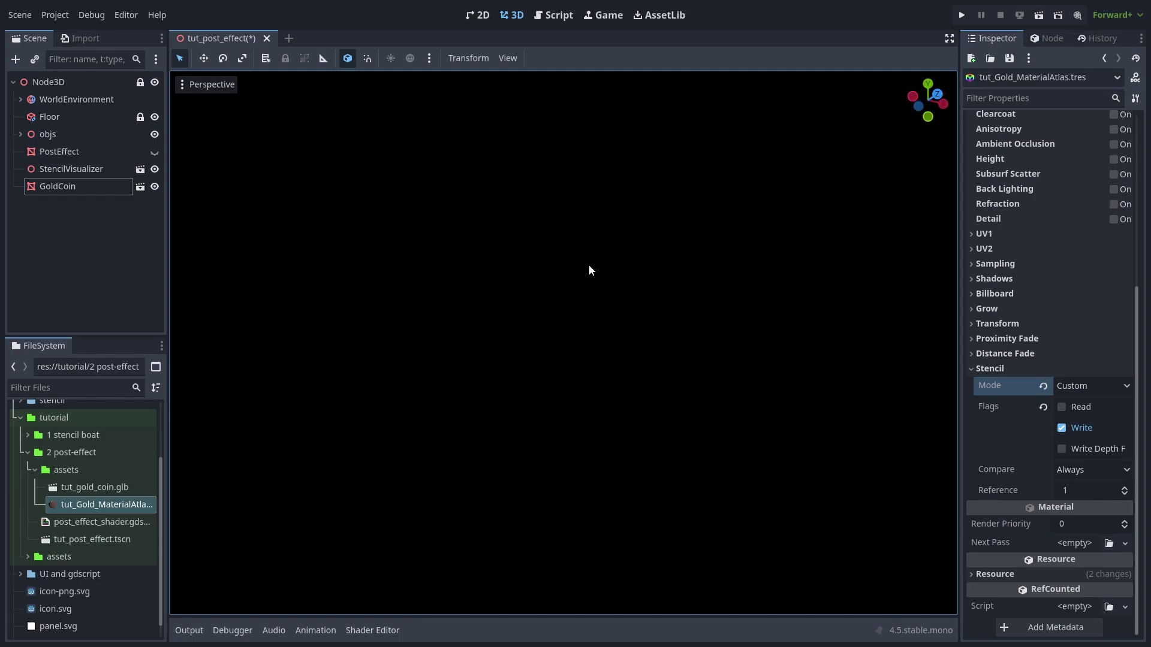
left_click(155, 169)
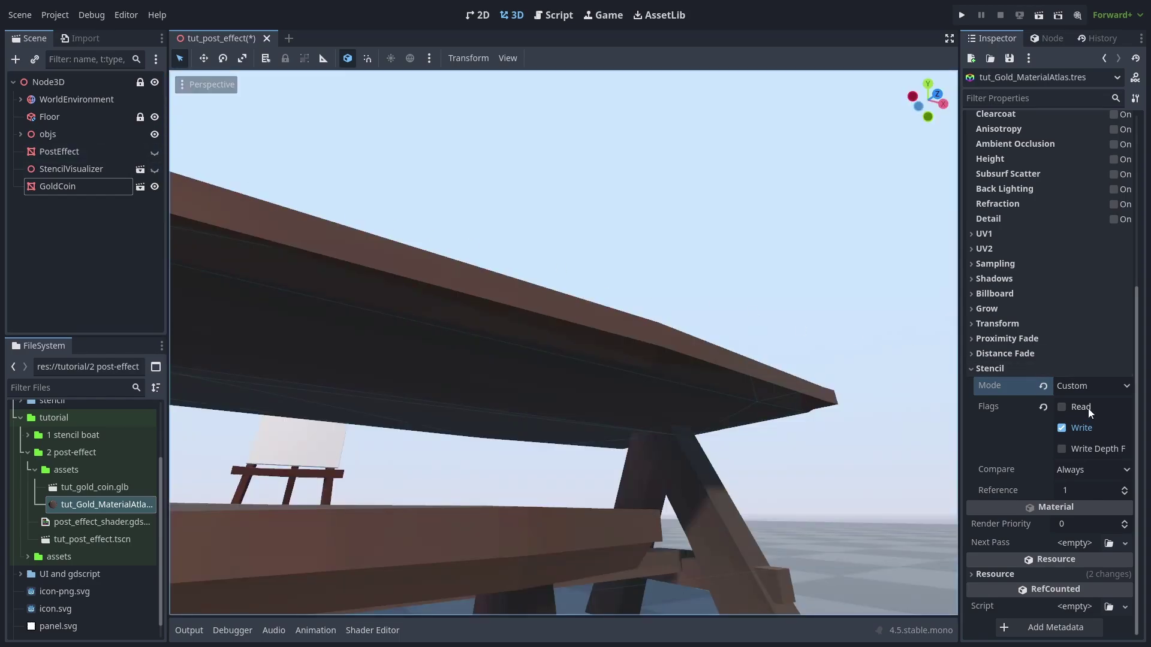
- Enable Write Depth Fail and verify the coin stencil mask from several angles
left_click(1090, 449)
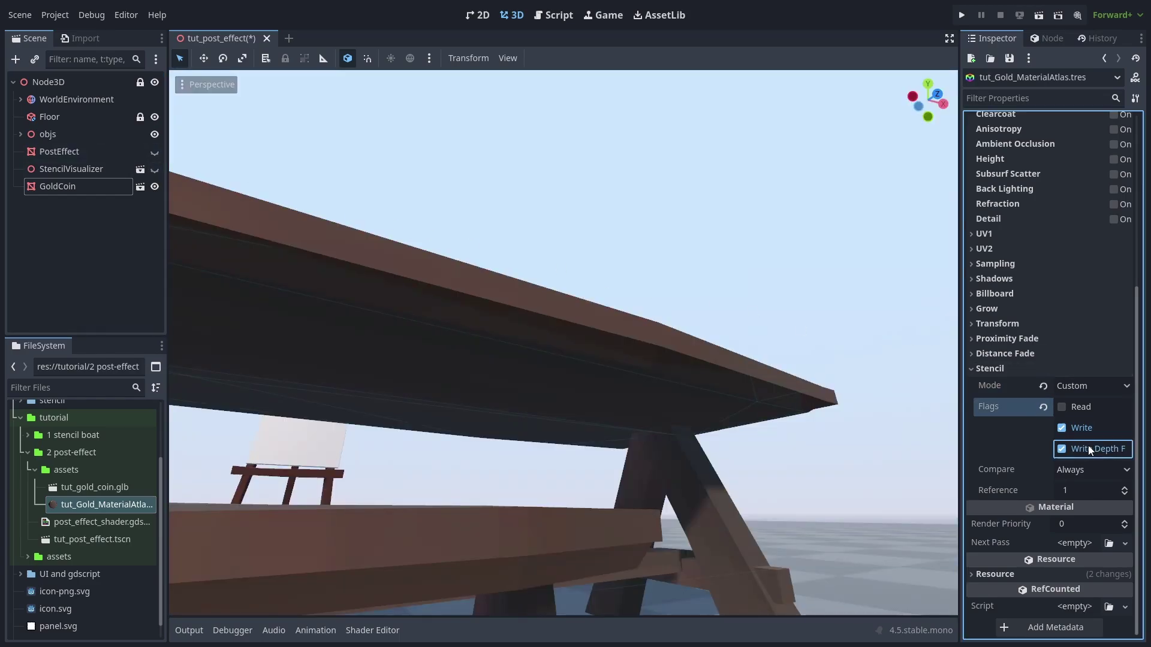
left_click(155, 169)
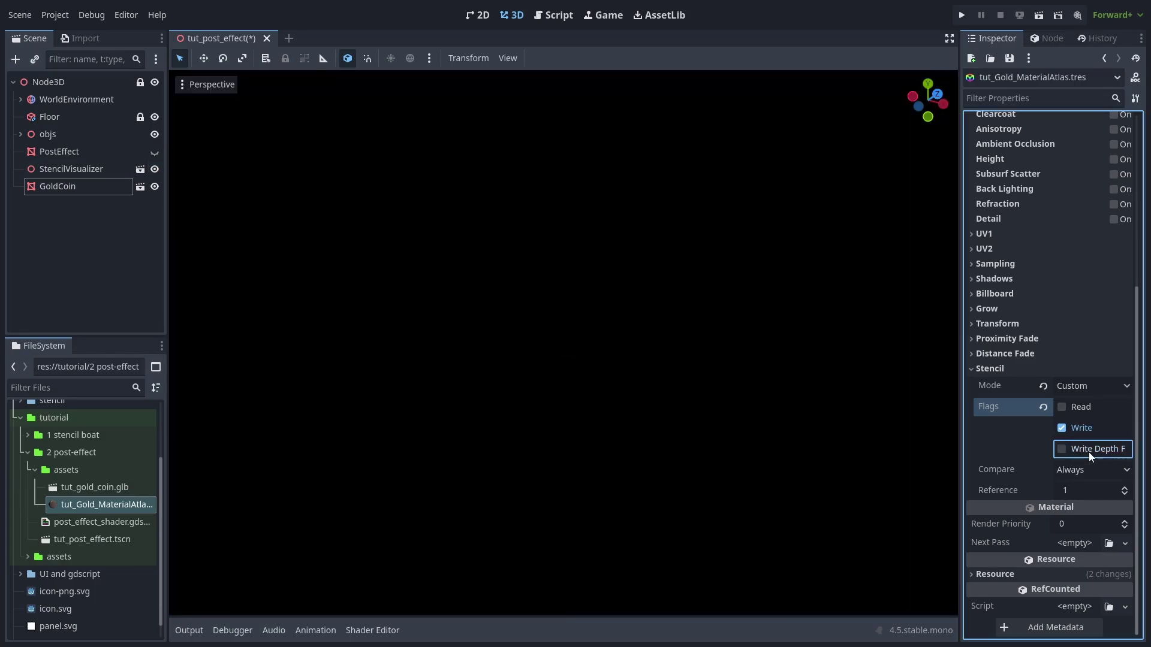
middle_click_drag(768, 329, 707, 449)
left_click(154, 169)
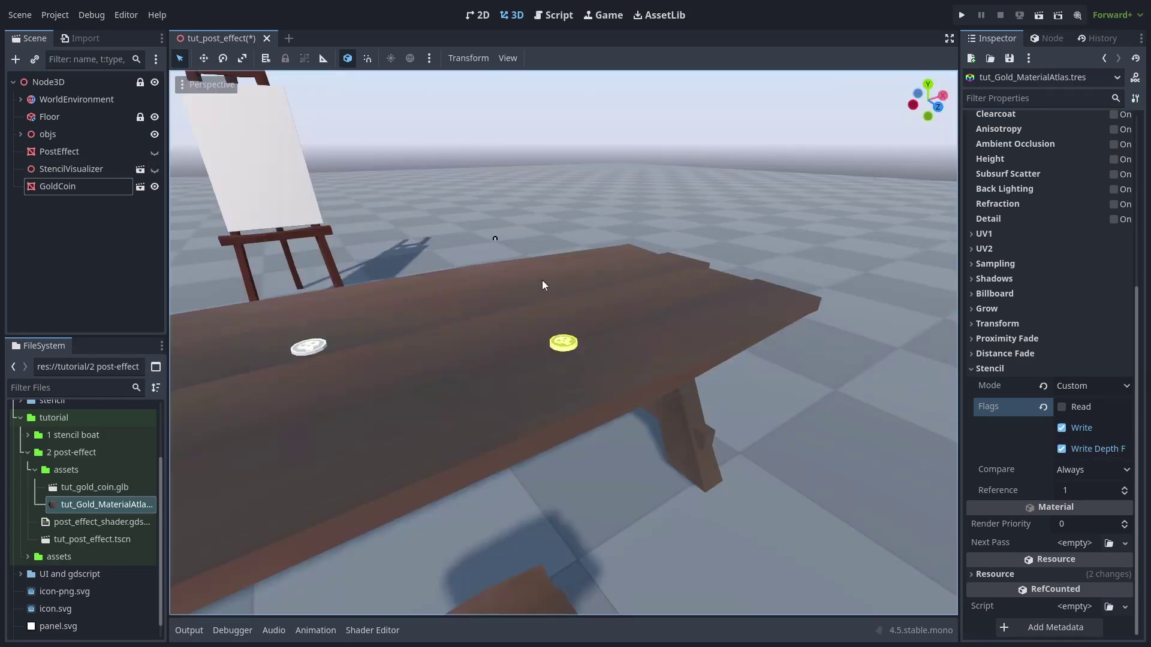
scroll(542, 279, "down", 5)
middle_click_drag(542, 279, 410, 278)
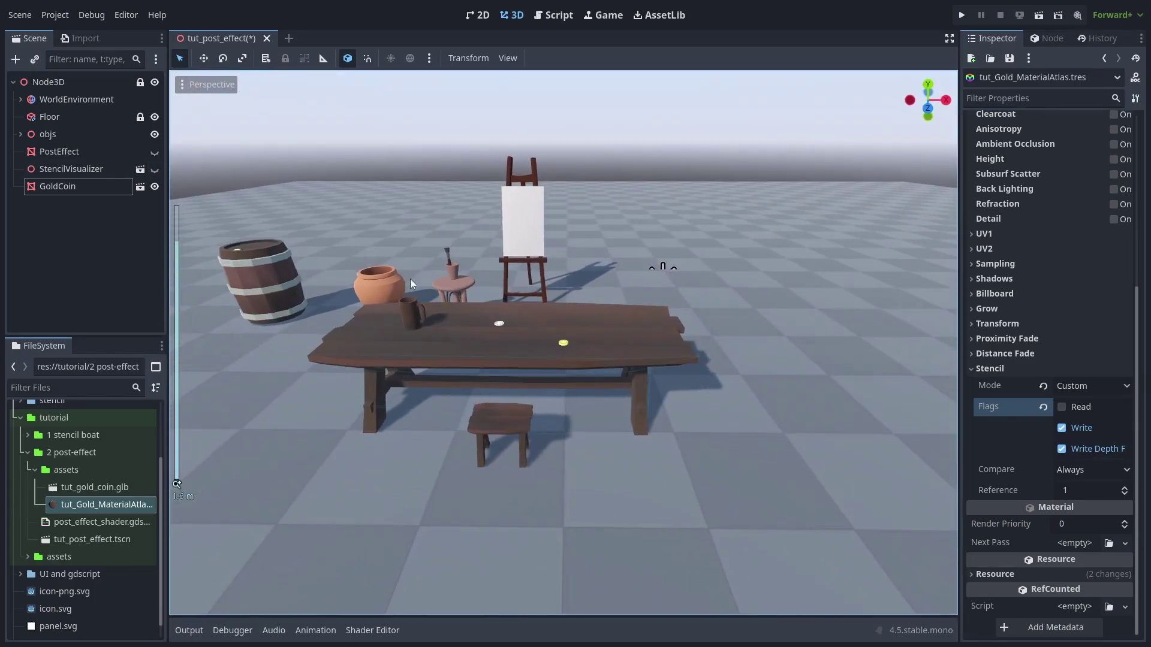
left_click(155, 168)
middle_click_drag(520, 261, 513, 283)
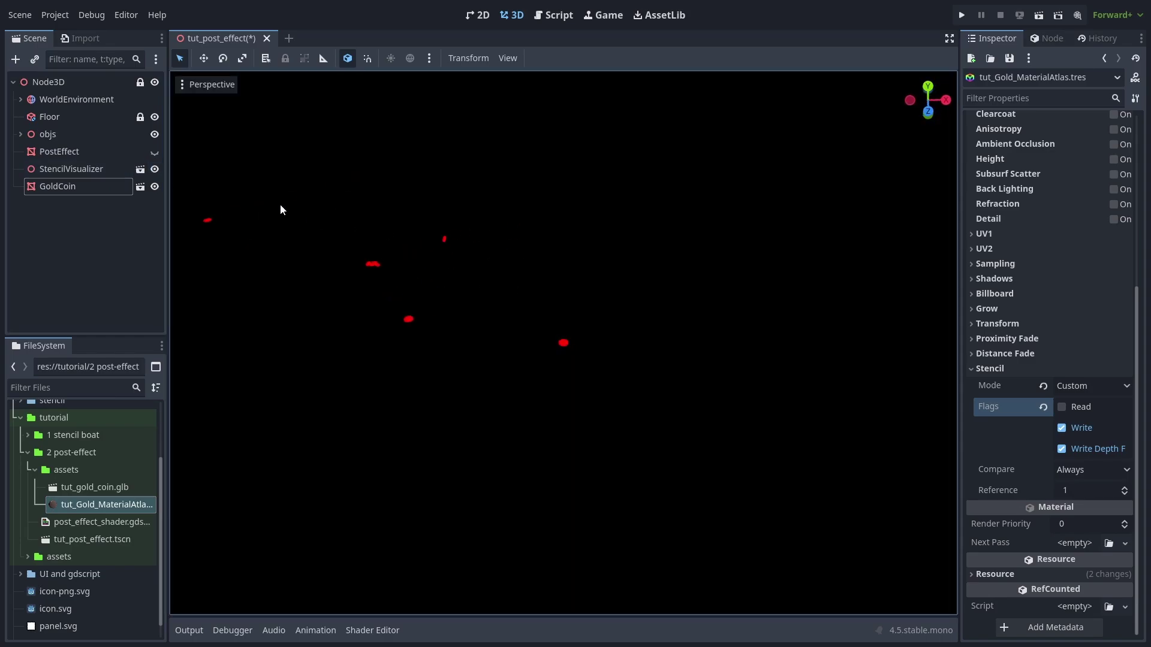
left_click(157, 167)
middle_click_drag(426, 345, 653, 209)
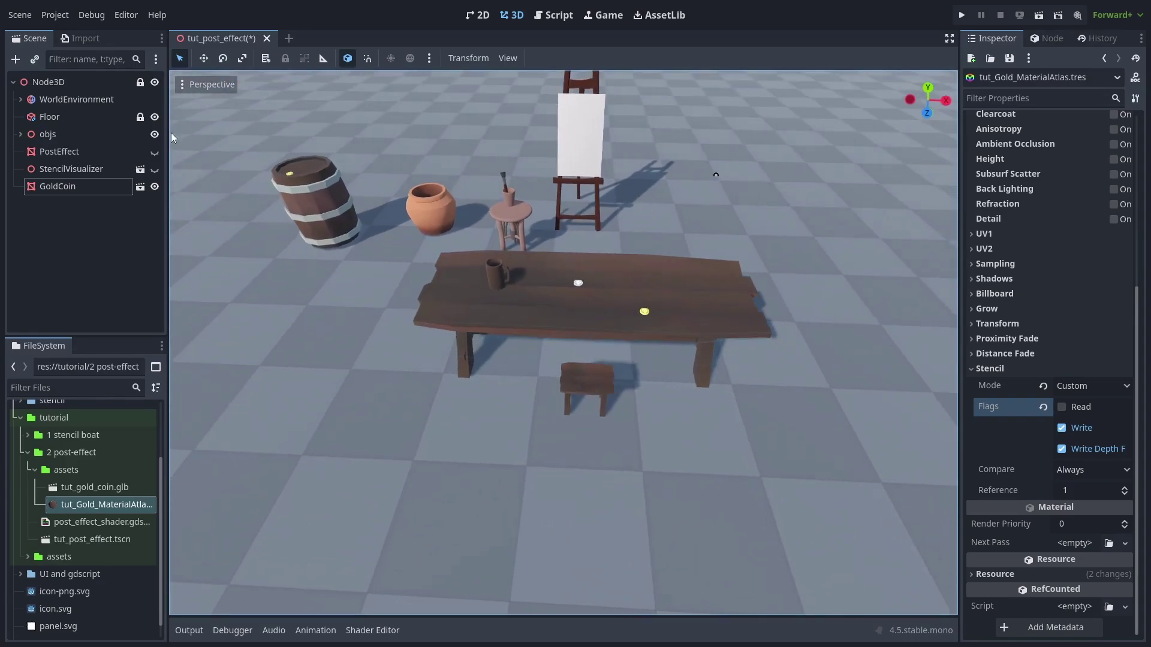
- Show PostEffect again and add stencil_mode read, 1, compare_equal to its shader
left_click(155, 151)
middle_click_drag(561, 228, 588, 229)
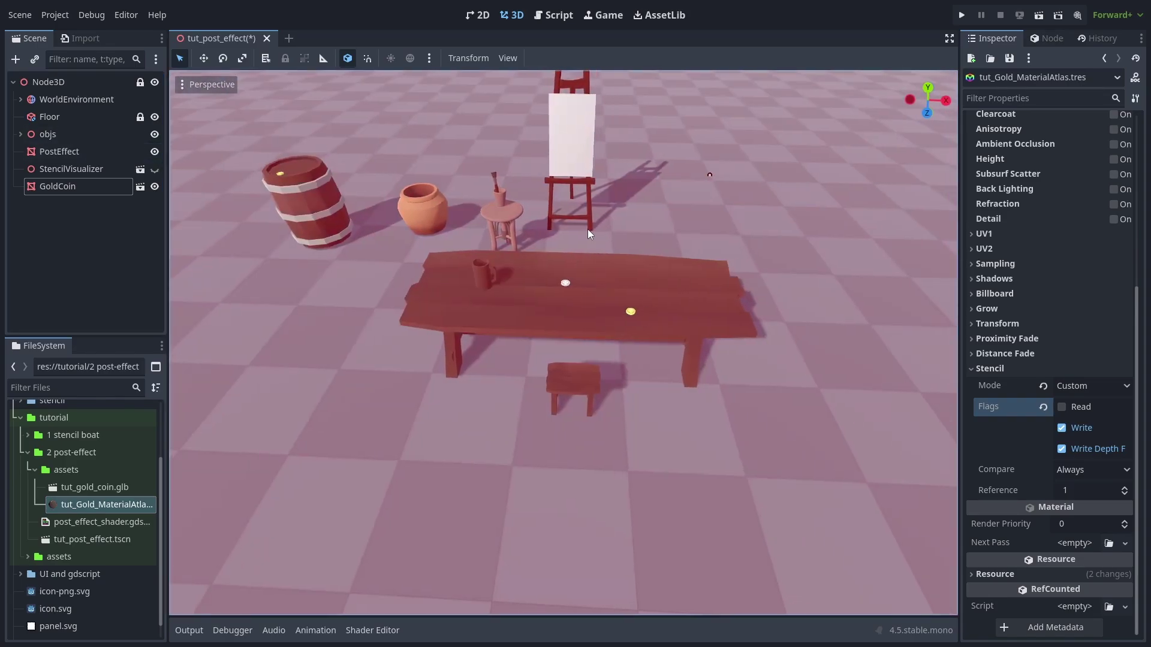
left_click(110, 157)
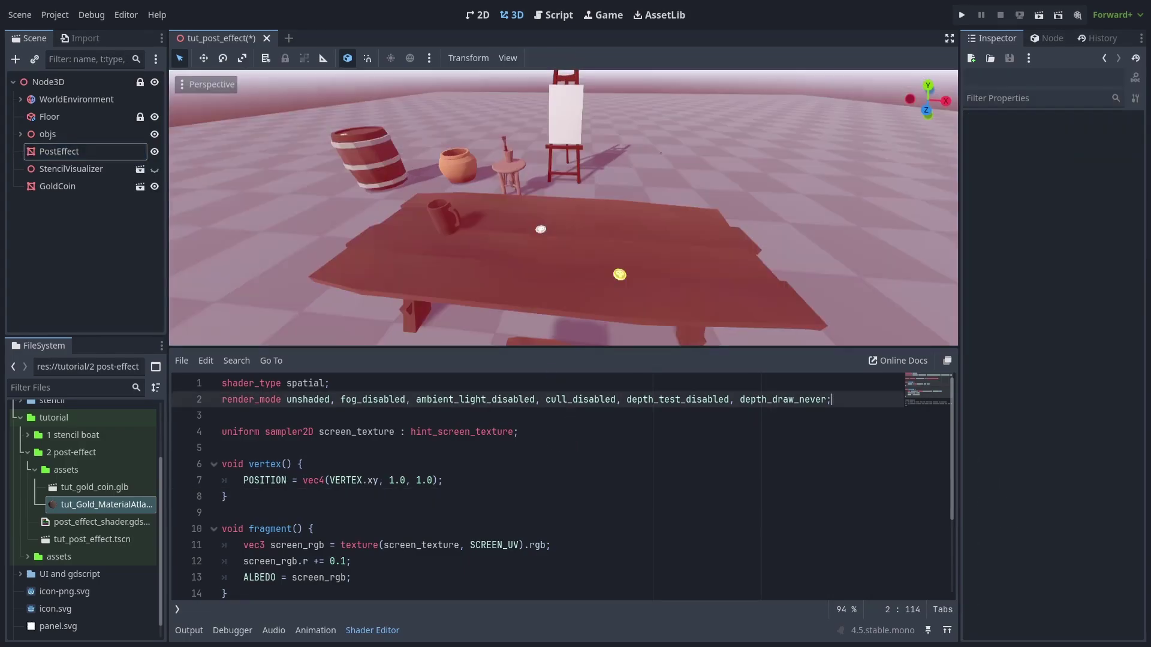
key("Return")
type("stencil_mode ")
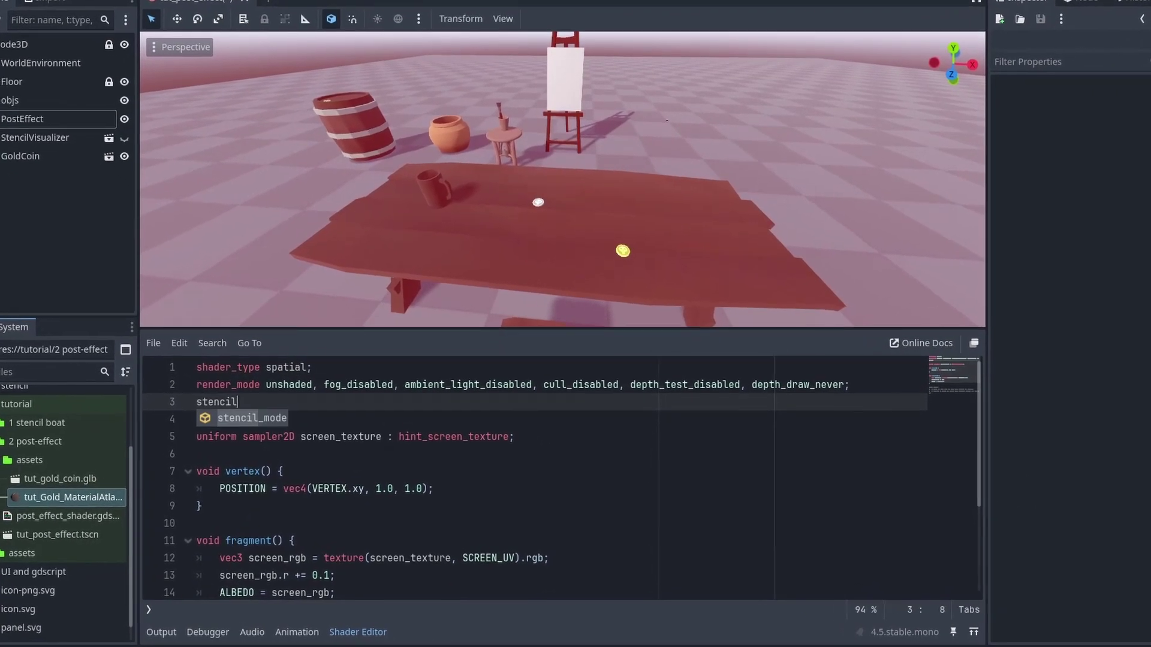
type("read, 1, comp")
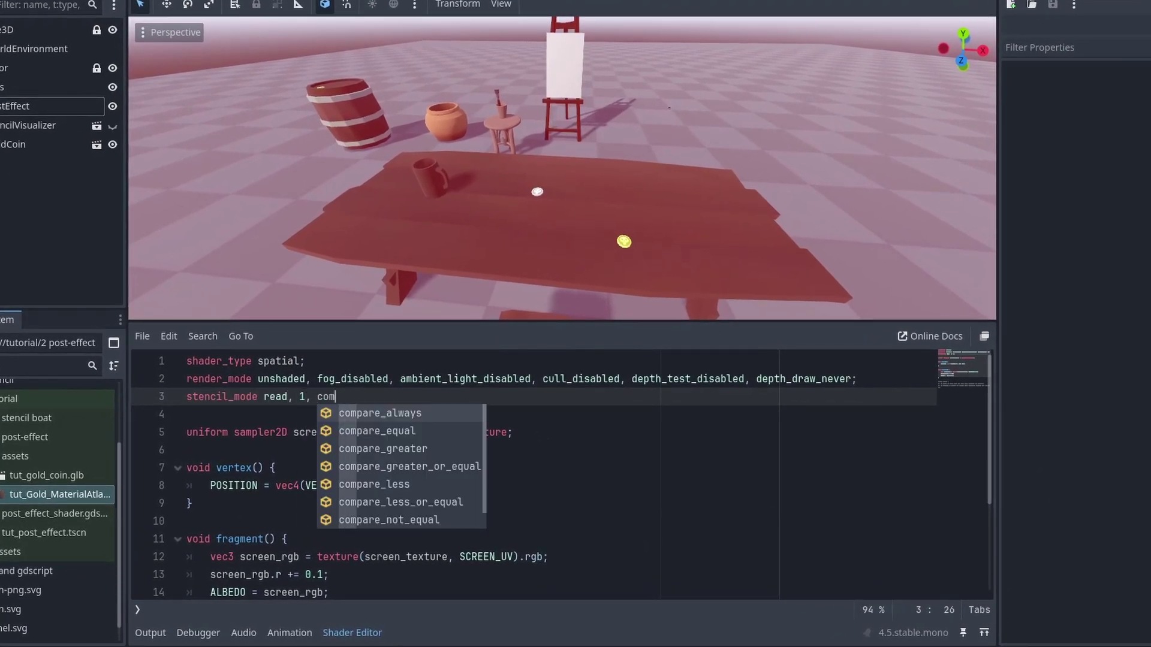
key("Down")
key("Return")
type(";")
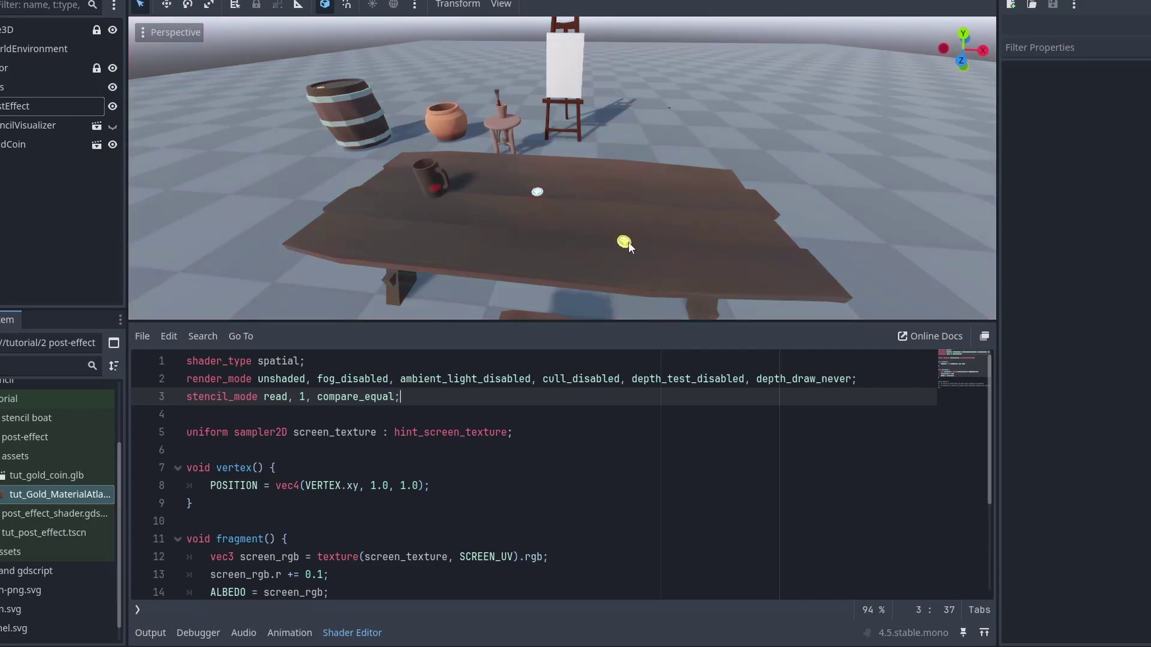
- Raise the red boost in screen_rgb.r += 0.1 to 5.1
scroll(470, 493, "down", 2)
left_click(312, 468)
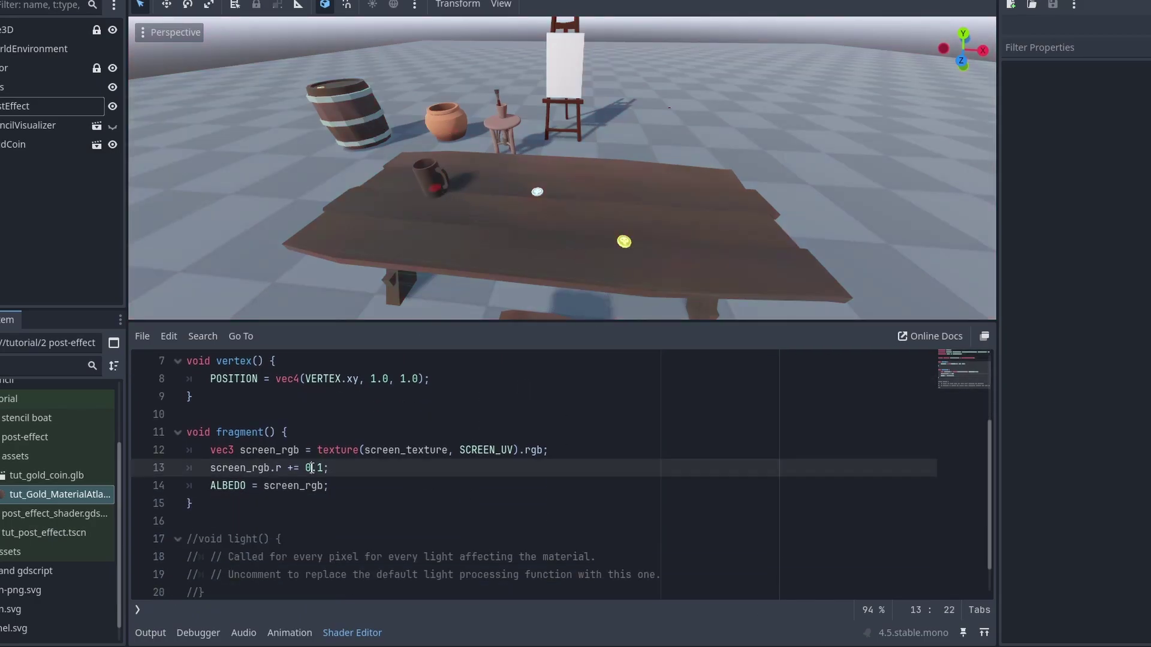
left_click(527, 481)
left_click(543, 463)
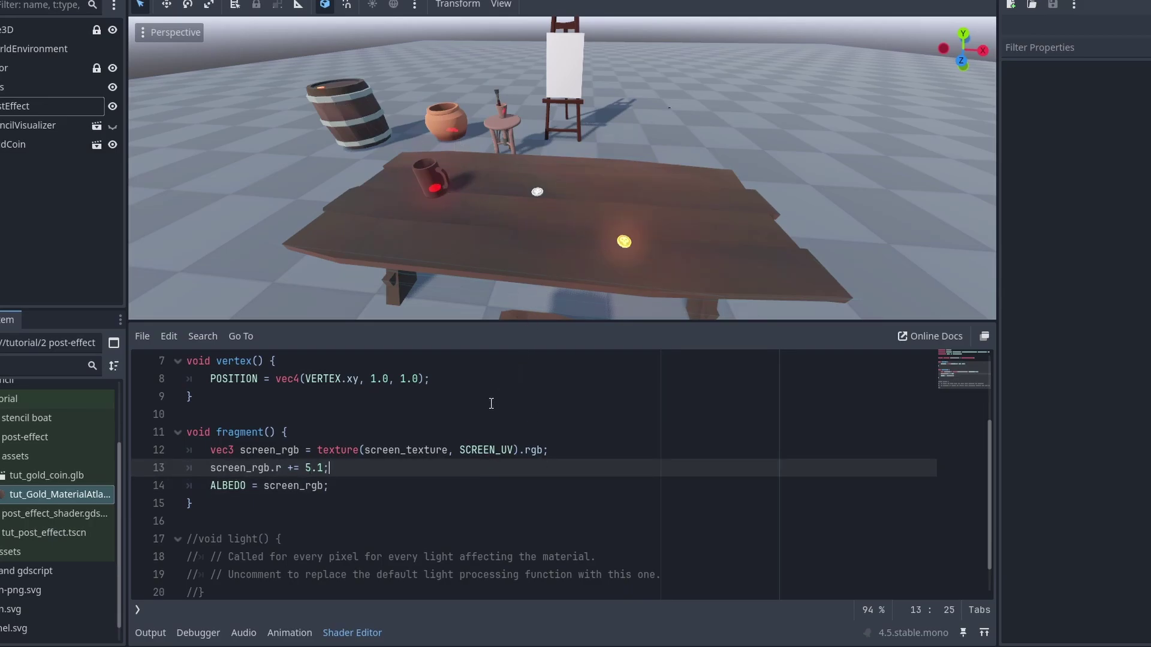
- Comment out the screen-sampling lines and output ALBEDO = vec3(1.0, 0.0, 0.0)
left_click_drag(371, 486, 281, 457)
key("ctrl+k")
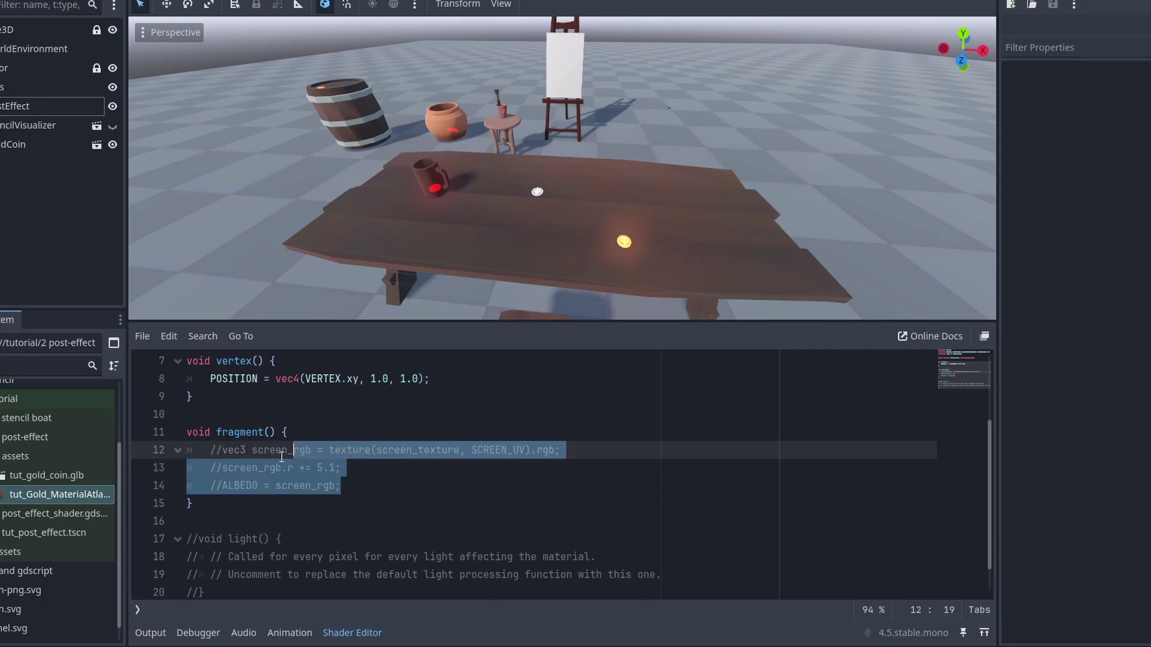
key("Right")
type("= vec")
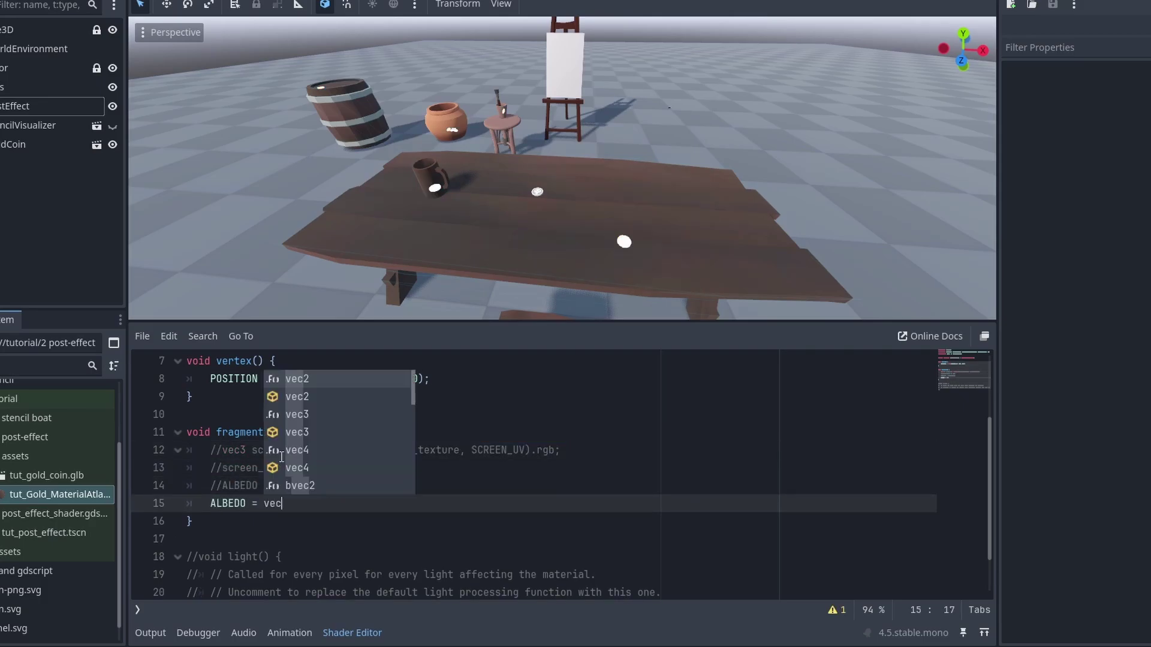
type("3(1.0, 0.0, 0.0);")
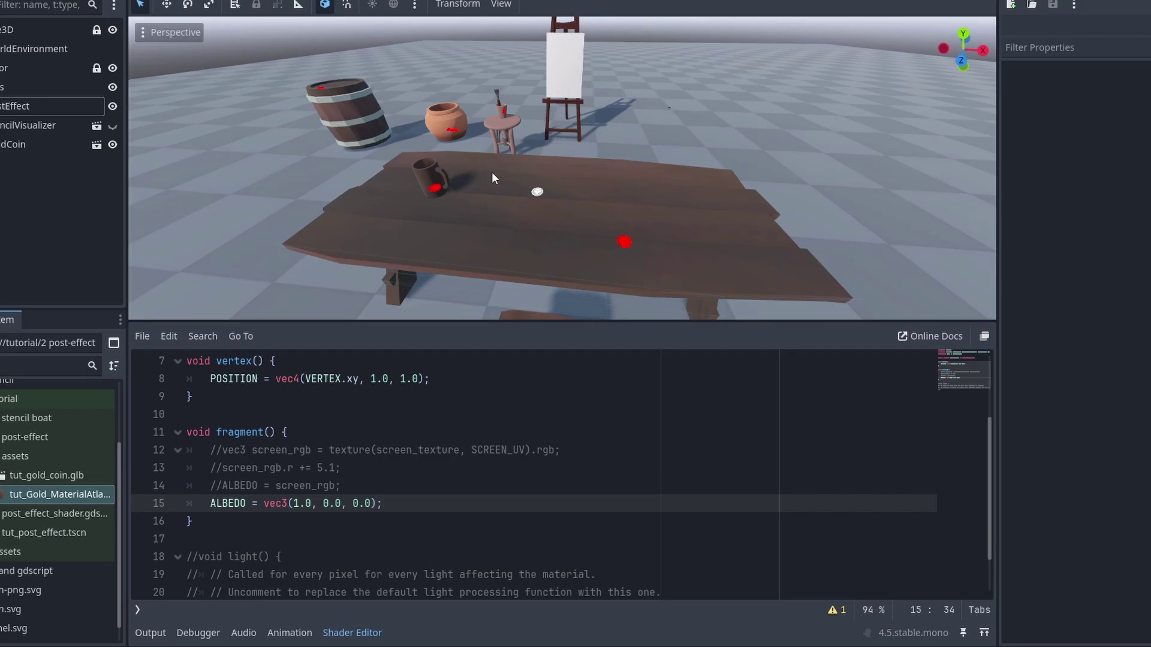
- Collapse the code panel and toggle PostEffect's visibility to compare the red coin highlights
mouse_move(492, 177)
middle_mouse_down()
mouse_move(511, 154)
mouse_move(494, 174)
middle_mouse_up()
key("ctrl+j")
middle_click_drag(523, 298, 551, 285)
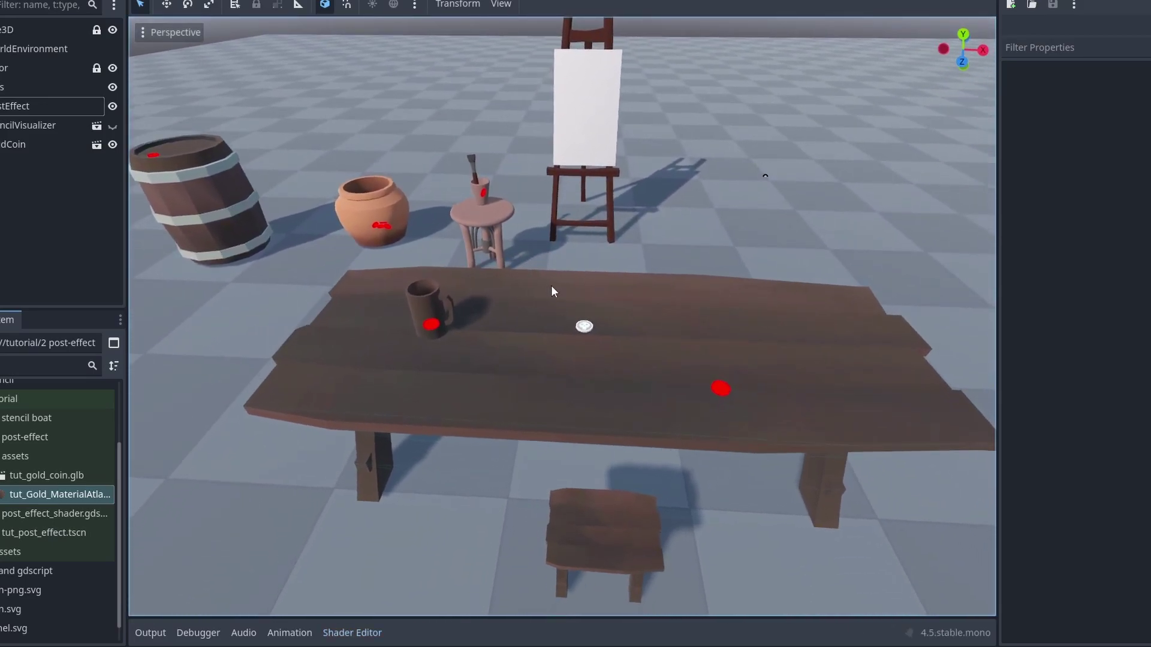
left_click(116, 107)
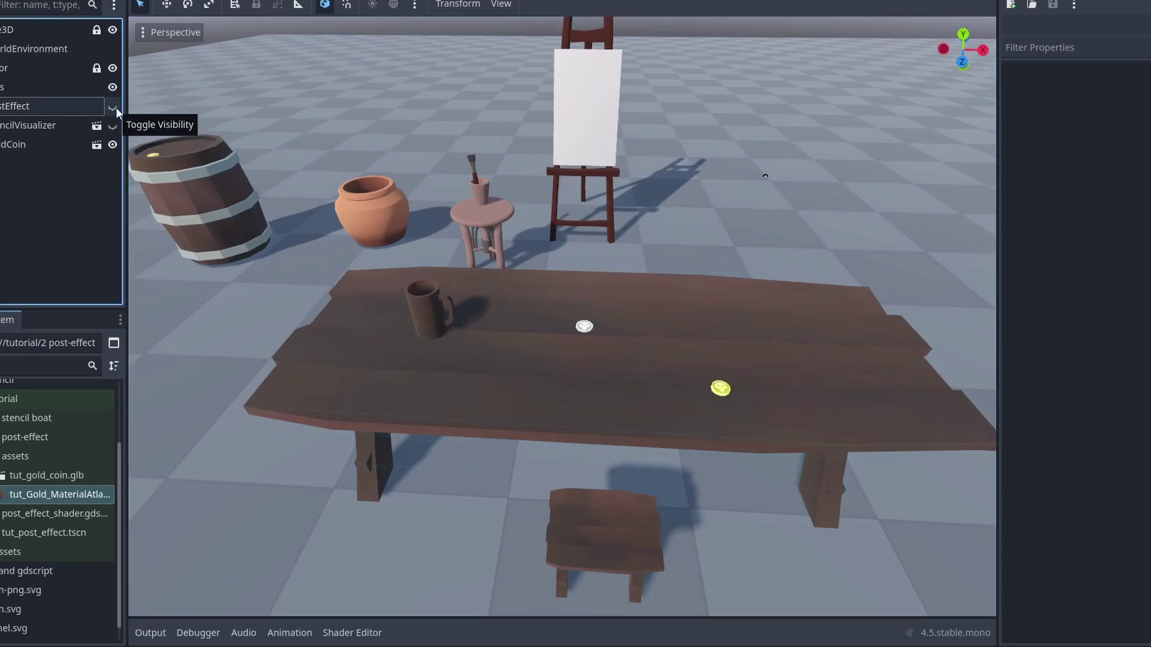
left_click(117, 108)
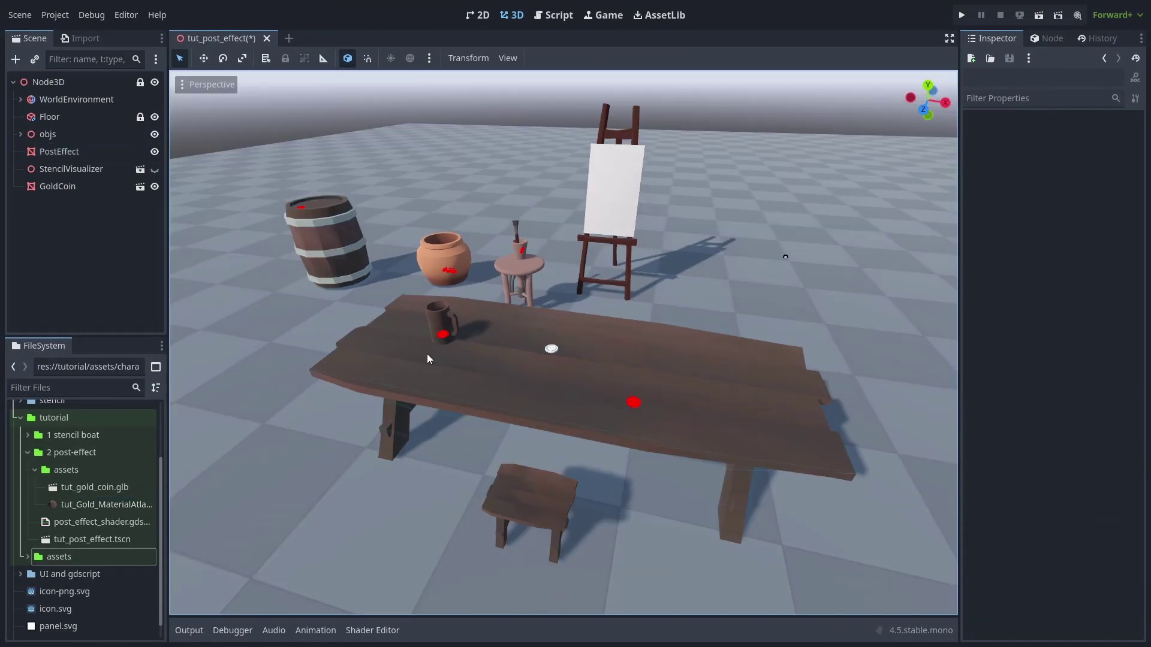
- Place character_human_animated.glb in the scene and open its Skin_HumanA.tres material
left_click(28, 556)
left_click_drag(60, 574, 562, 510)
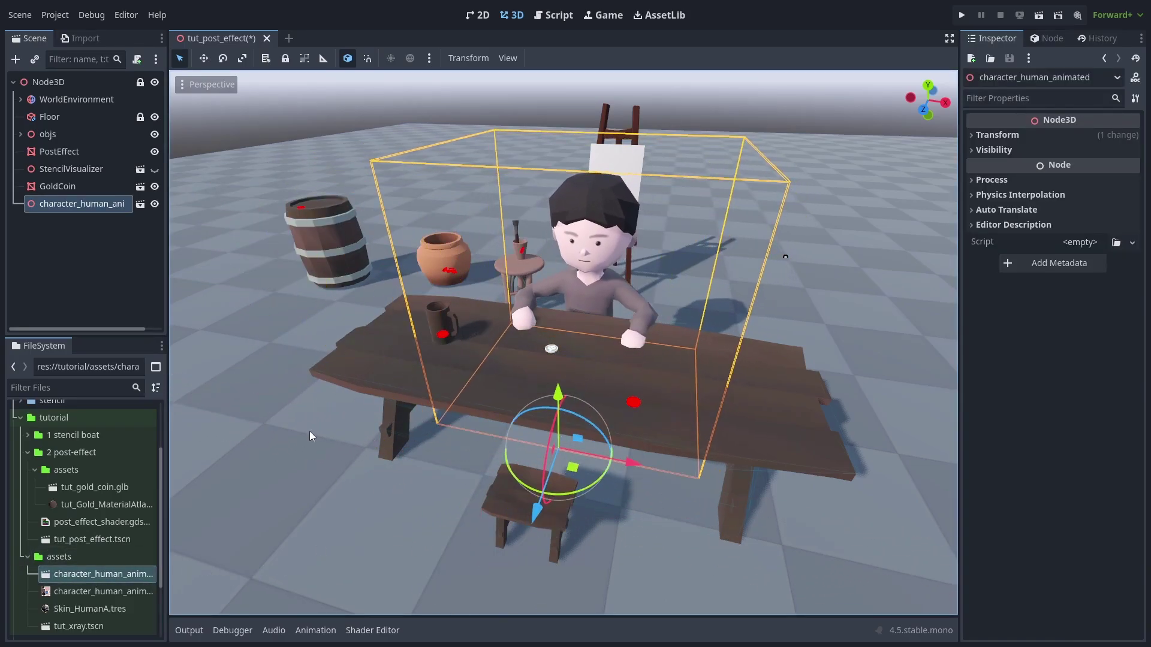
left_click(89, 608)
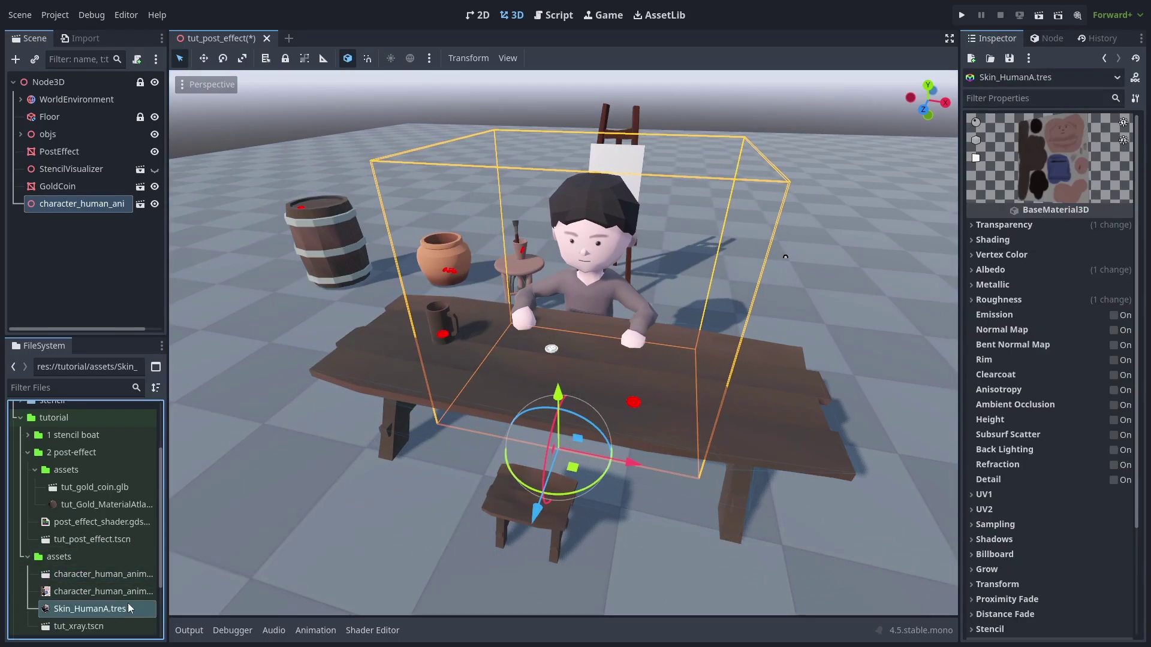
- Set Skin_HumanA's Stencil Mode to Custom with Write, Write Depth Fail and reference 2
scroll(1009, 358, "down", 5)
left_click(1008, 490)
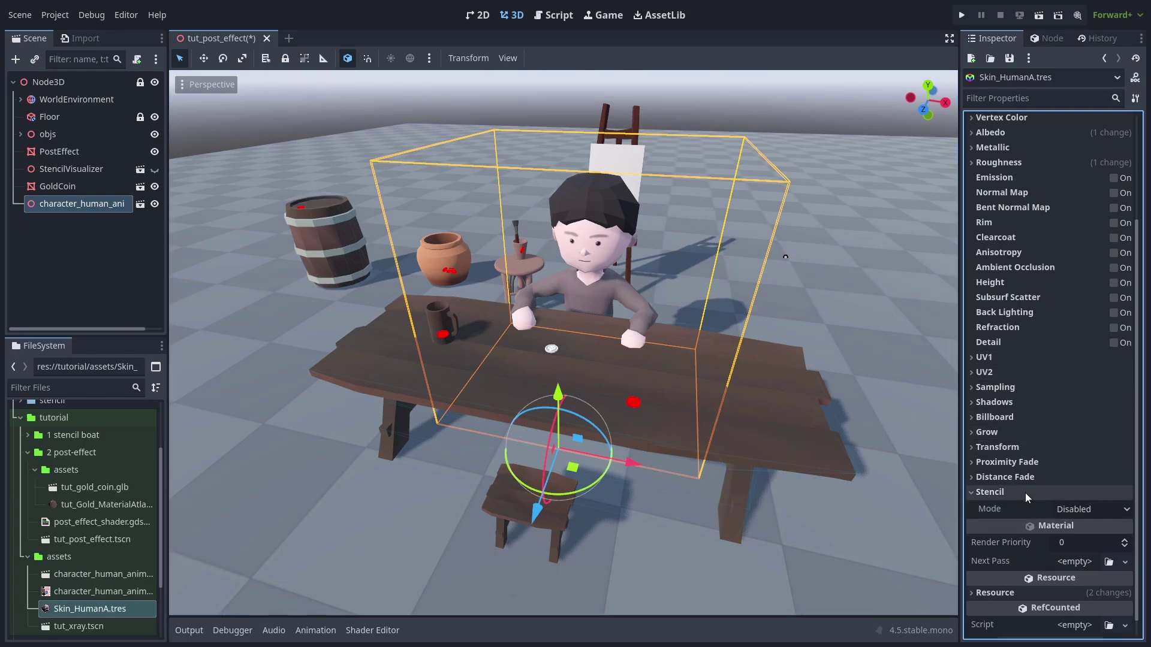
left_click(1074, 509)
left_click(1083, 578)
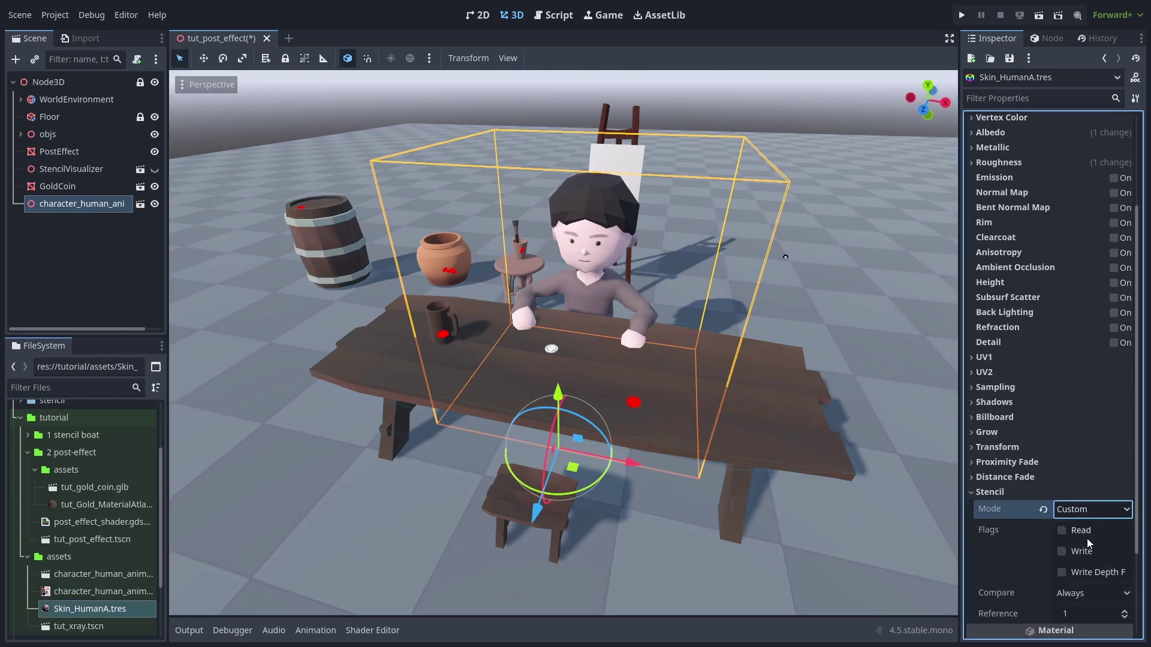
scroll(1085, 543, "down", 2)
left_click(1062, 486)
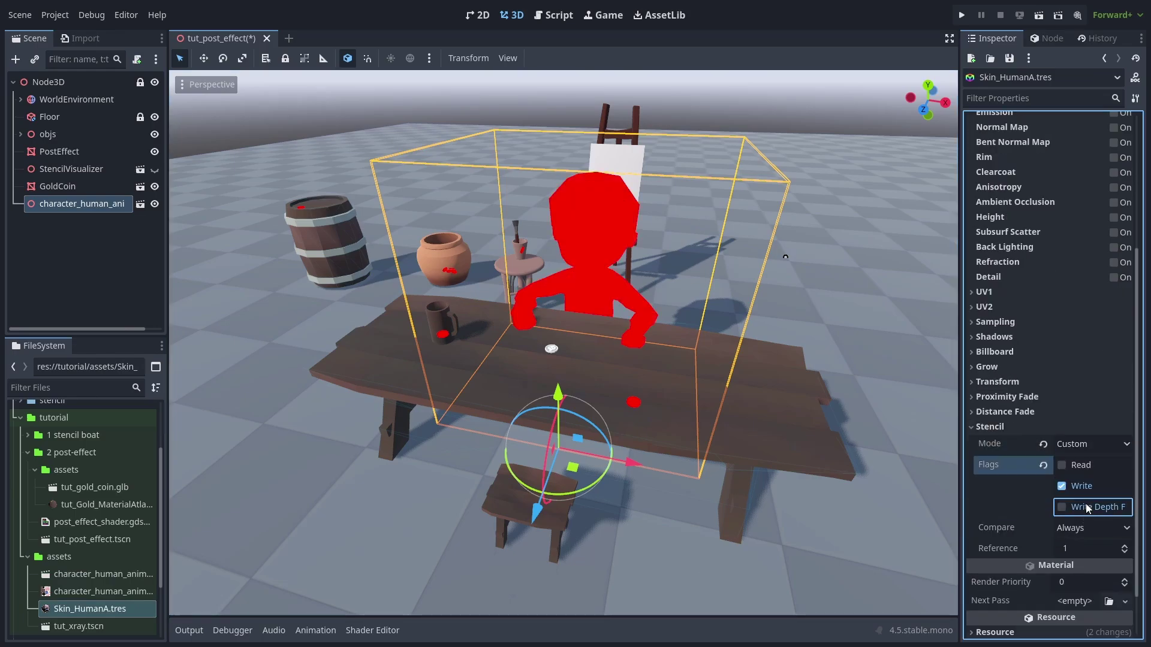
left_click(1087, 509)
left_click_drag(1106, 549, 1115, 549)
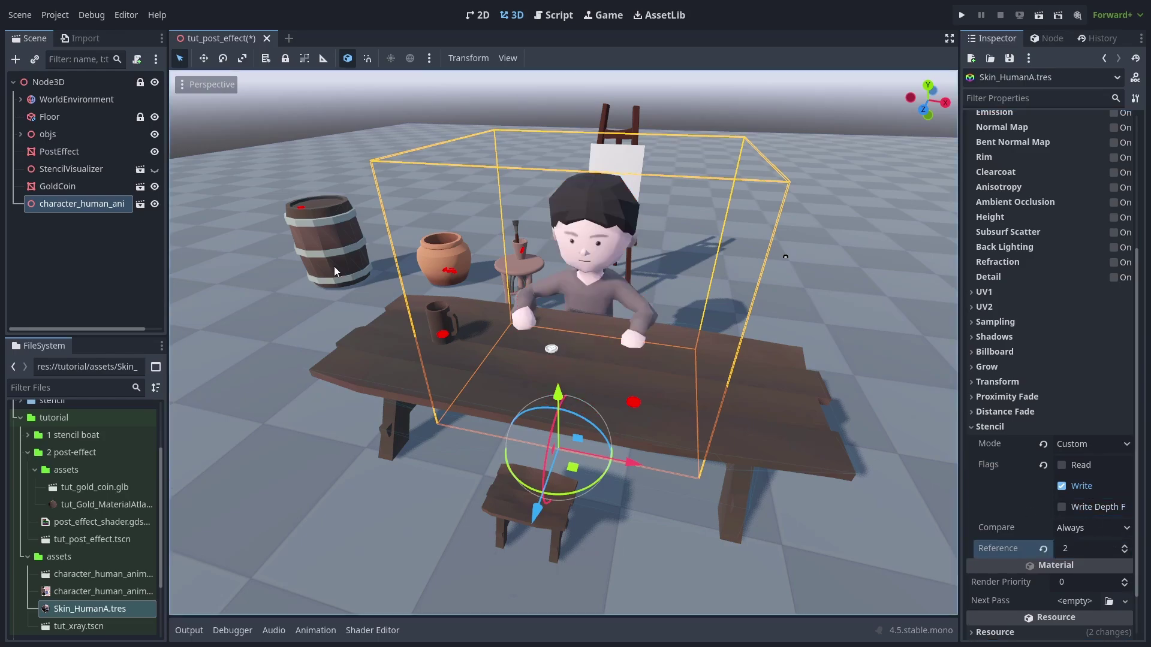
left_click(122, 243)
- Change the PostEffect shader's stencil reference value to 2
left_click(81, 149)
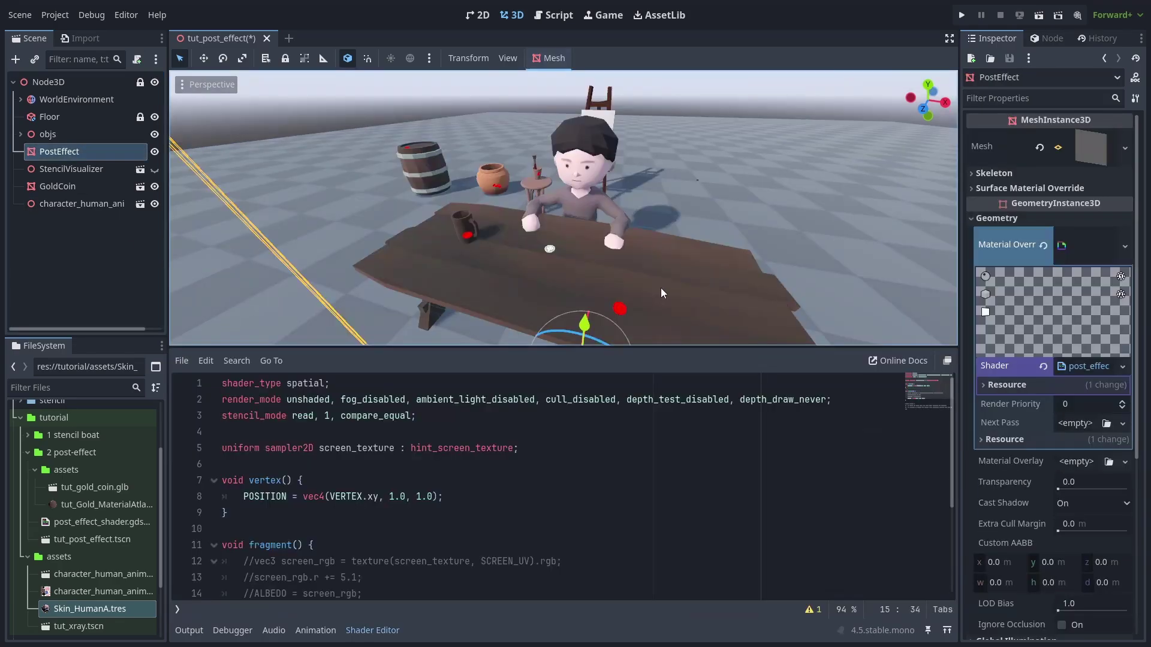
left_click(325, 416)
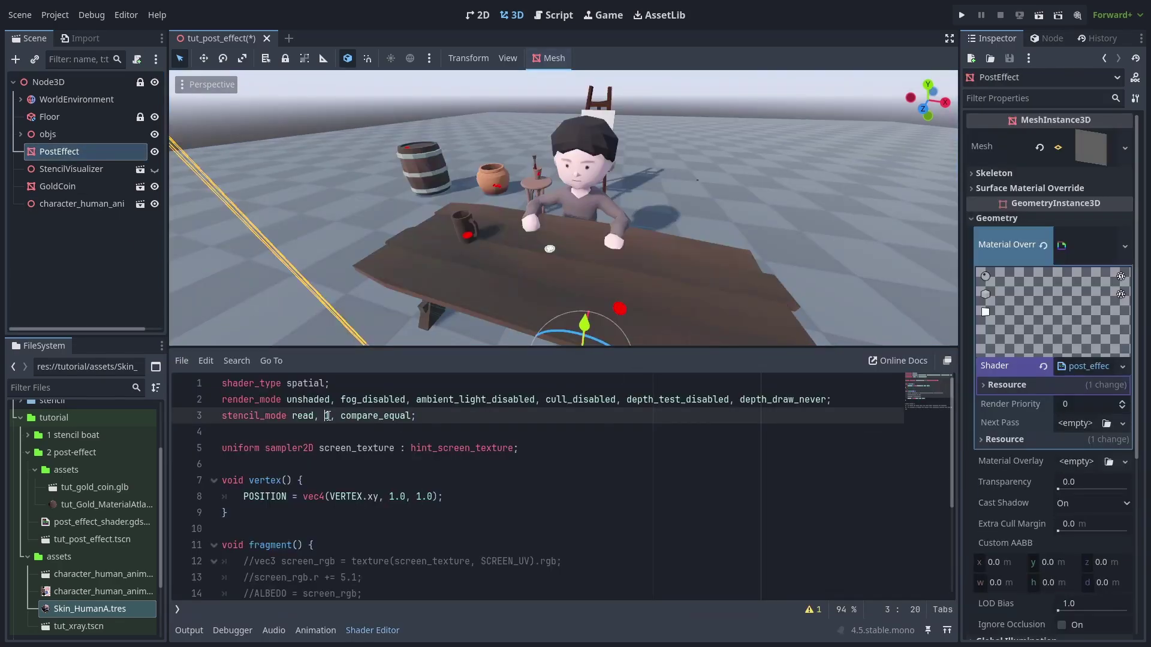
left_click(472, 419)
- Uncomment the screen_rgb line, comment out the red ALBEDO, and add a grayscale mix ALBEDO line
scroll(542, 434, "down", 2)
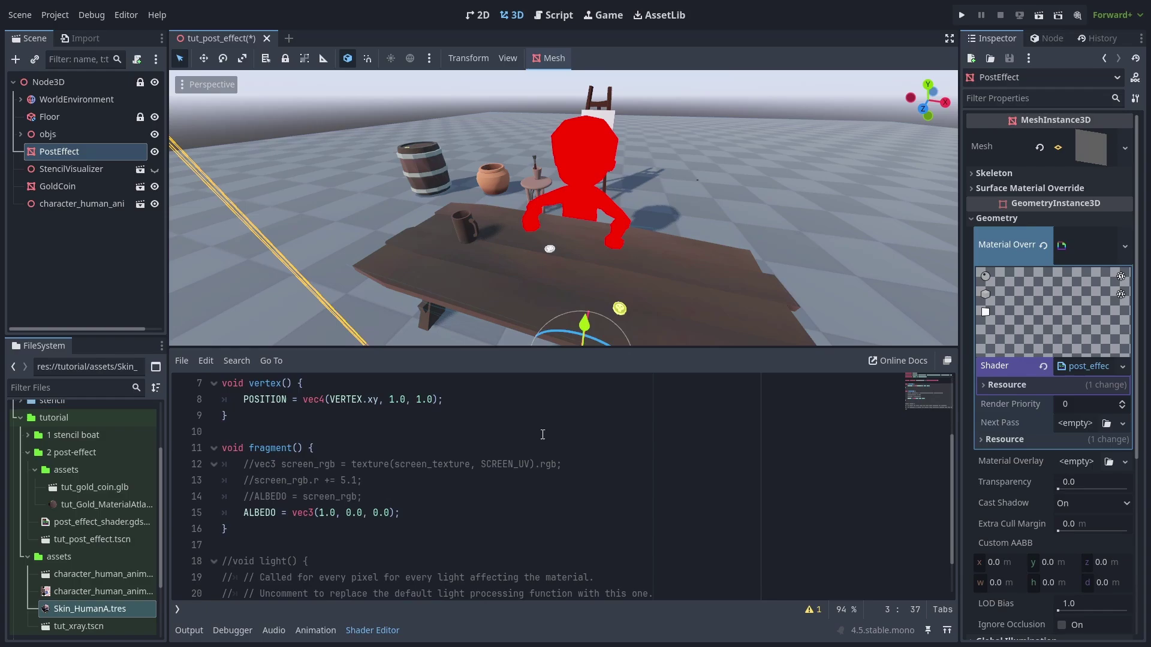
left_click(245, 464)
key("ctrl+k")
left_click(429, 512)
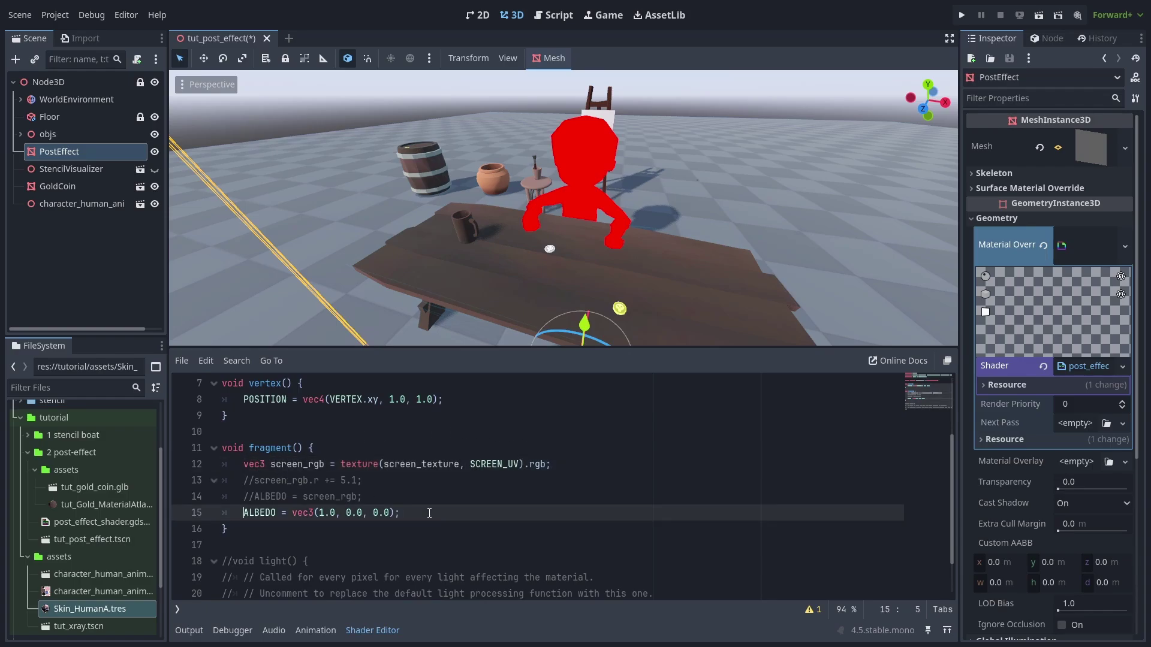
type("//")
key("Return")
type("ALBEDO = mix(vec3(dot(screen_rgb, vec3(0.299, 0.587, 0.114))), screen_rgb, 0.0);")
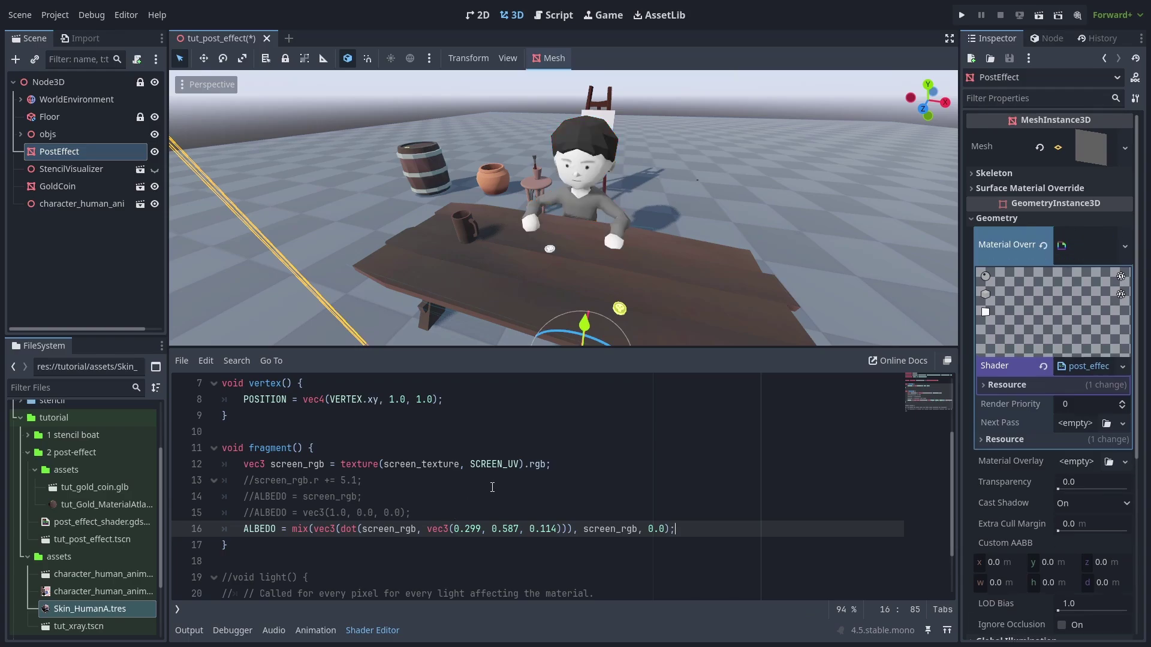
- Change the stencil comparison from compare_equal to compare_not_equal
scroll(550, 445, "up", 2)
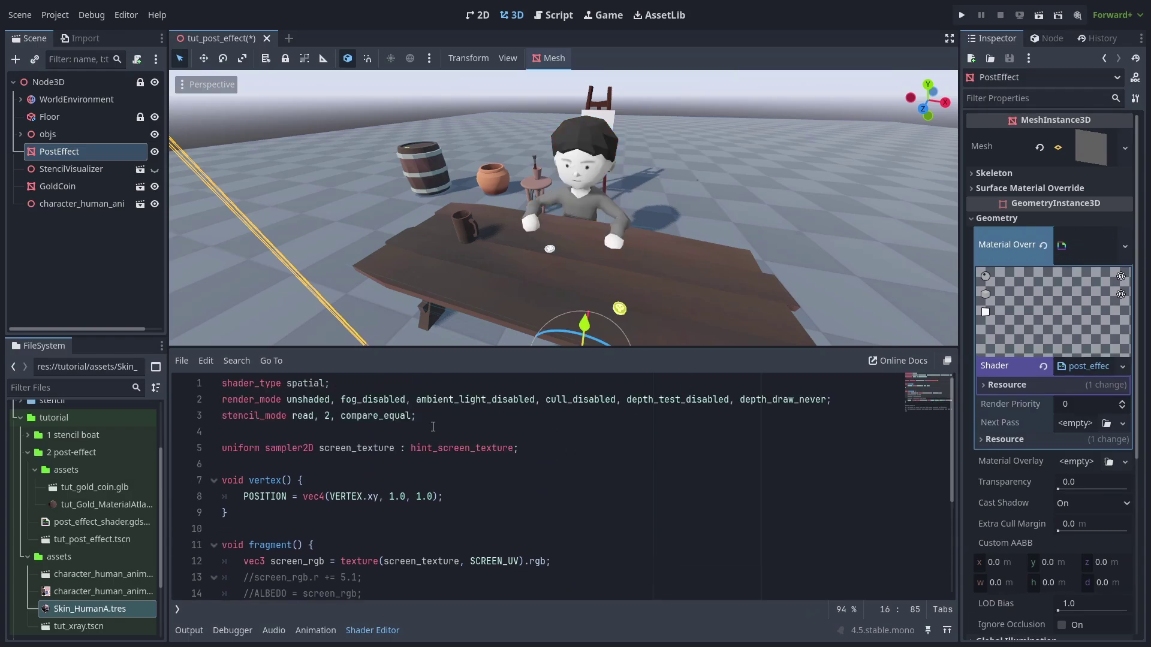
double_click(399, 414)
key("Left")
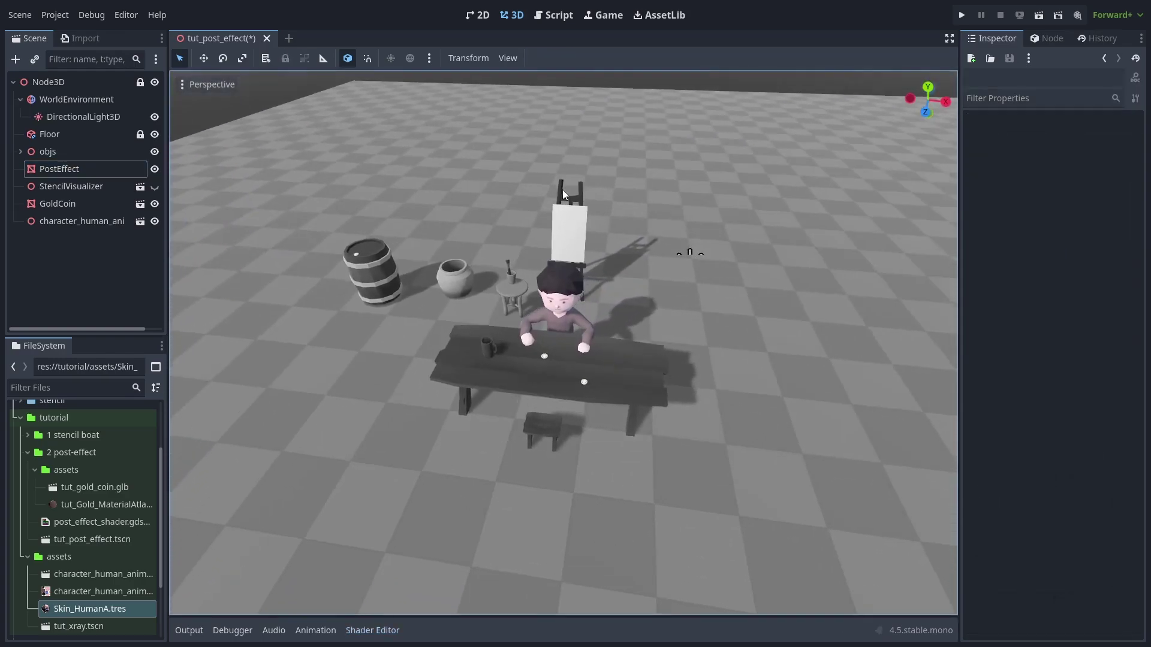
- Raise the post-effect planes' Extra Cull Margin to 16384.0 m and orbit to verify the effect
middle_click_drag(563, 189, 514, 160)
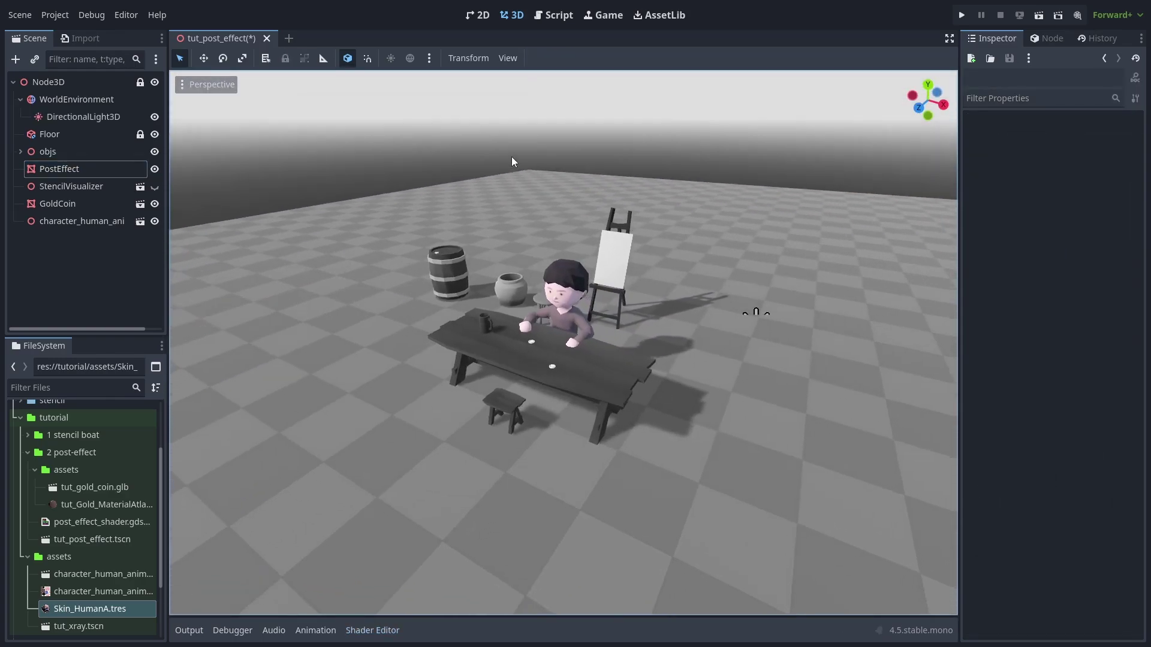
scroll(639, 271, "down", 2)
scroll(606, 340, "up", 3)
middle_click_drag(589, 351, 636, 359)
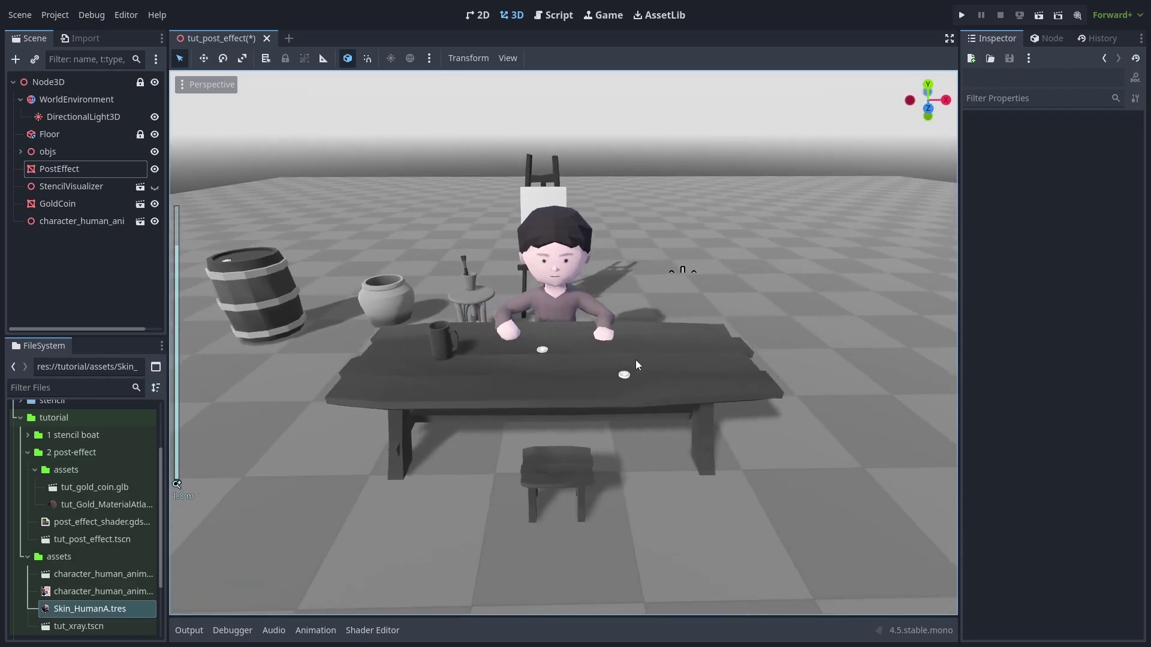
scroll(661, 355, "up", 2)
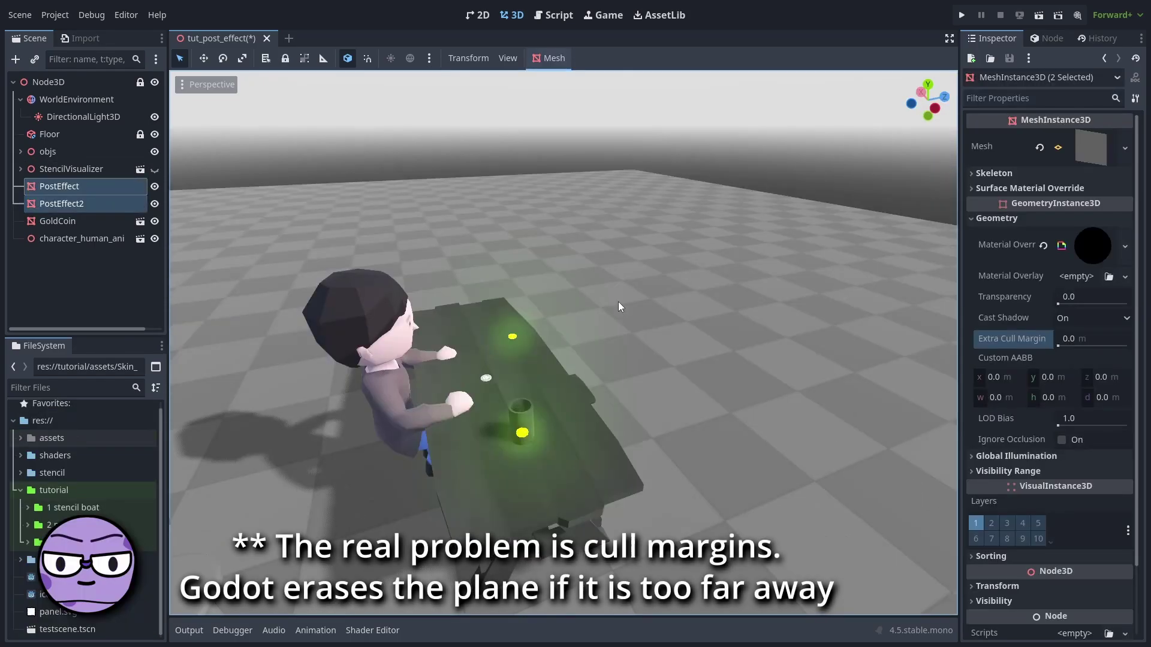
mouse_move(663, 295)
middle_mouse_down()
mouse_move(618, 302)
mouse_move(662, 298)
middle_mouse_up()
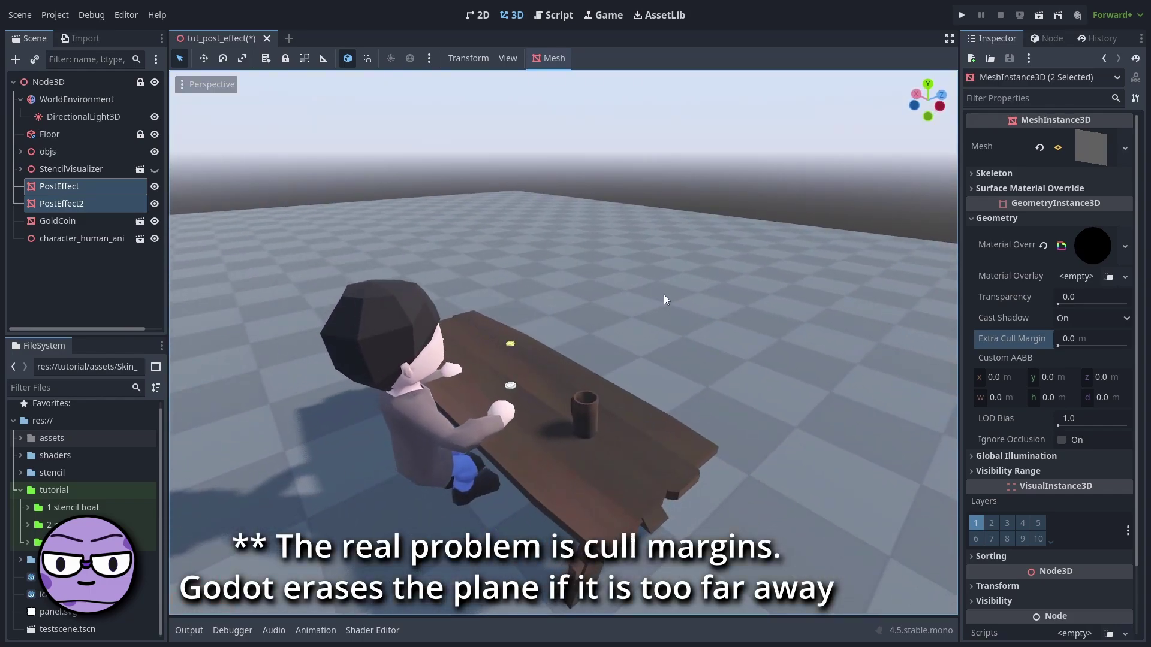
left_click_drag(1055, 340, 1095, 344)
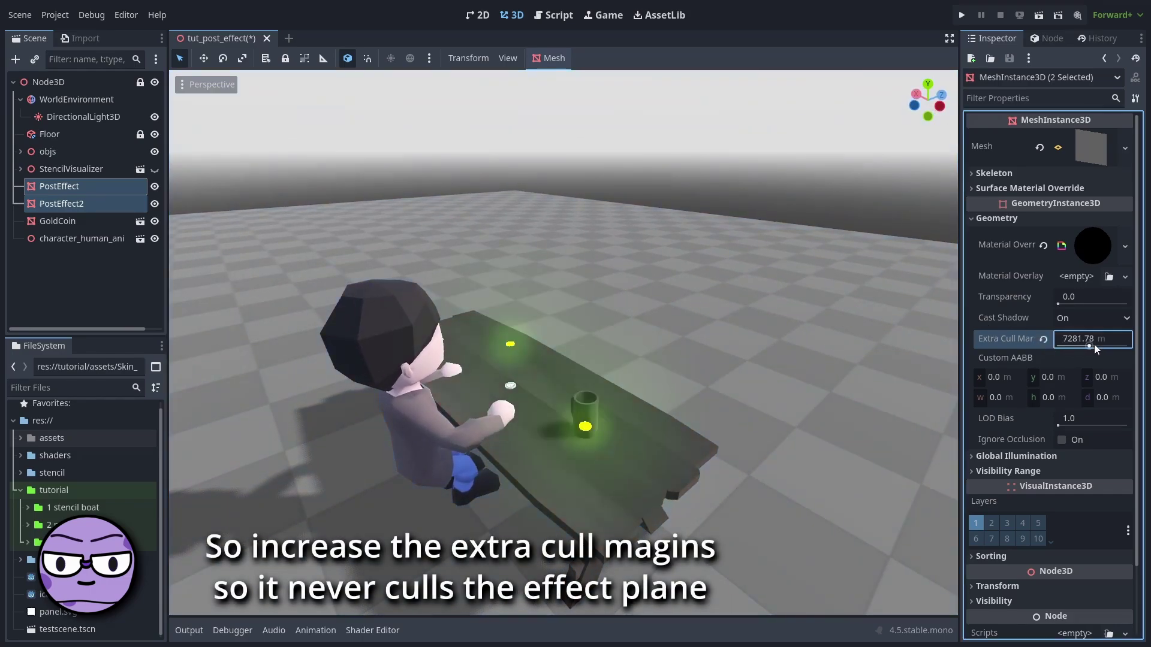
middle_click_drag(785, 310, 498, 322)
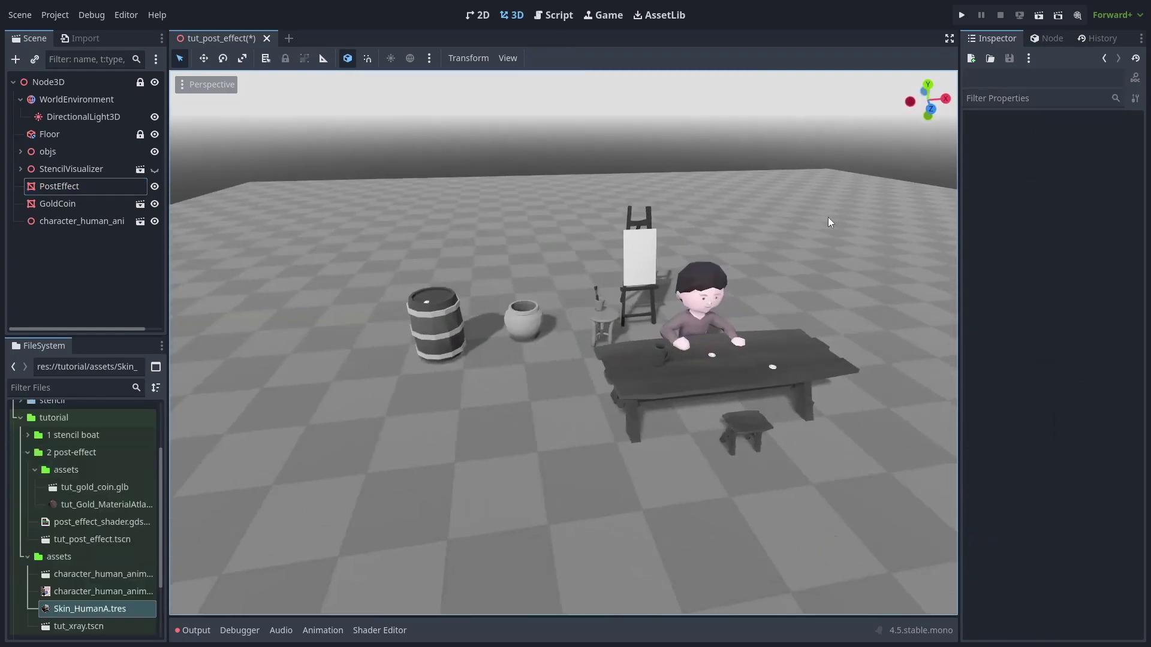
- Orbit the viewport to review the grey scene with the character still in colour
middle_click_drag(828, 217, 688, 311)
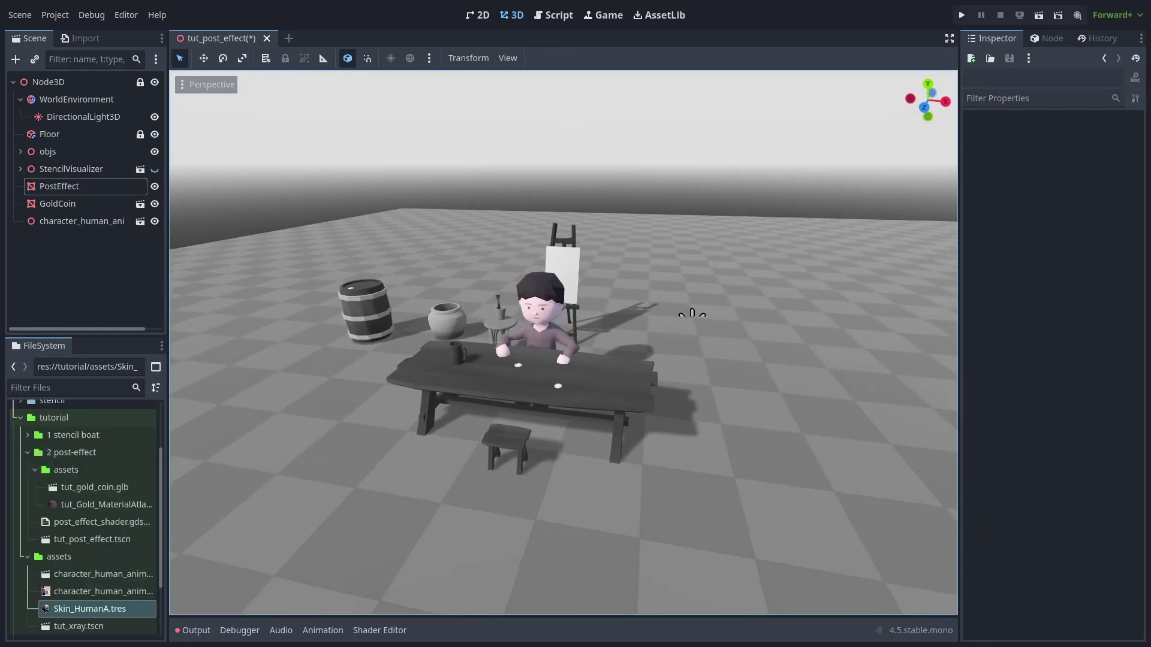